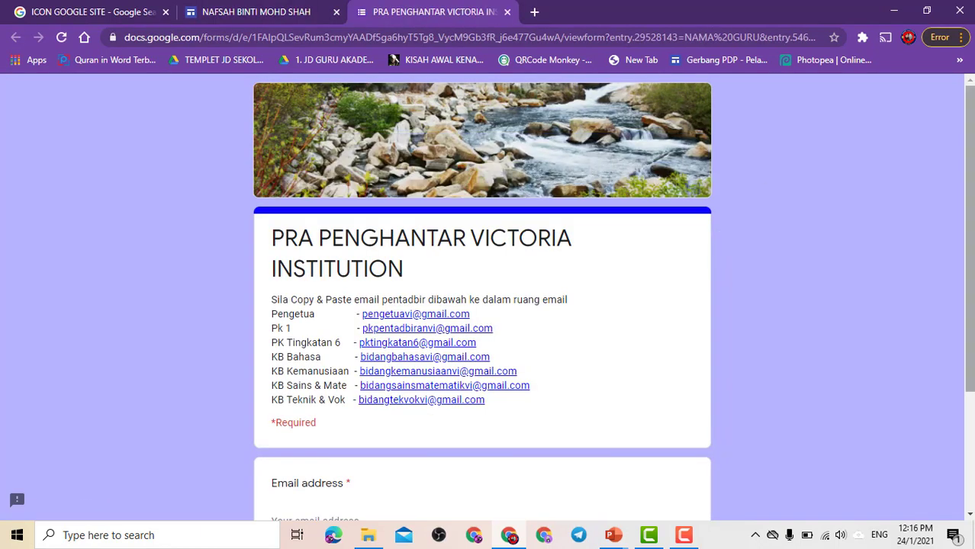
# Step: Close the PRA PENGHANTAR VICTORIA INSTITUTION form and leave it without saving changes
pyautogui.scroll(-2, 482, 305)
pyautogui.scroll(2, 483, 305)
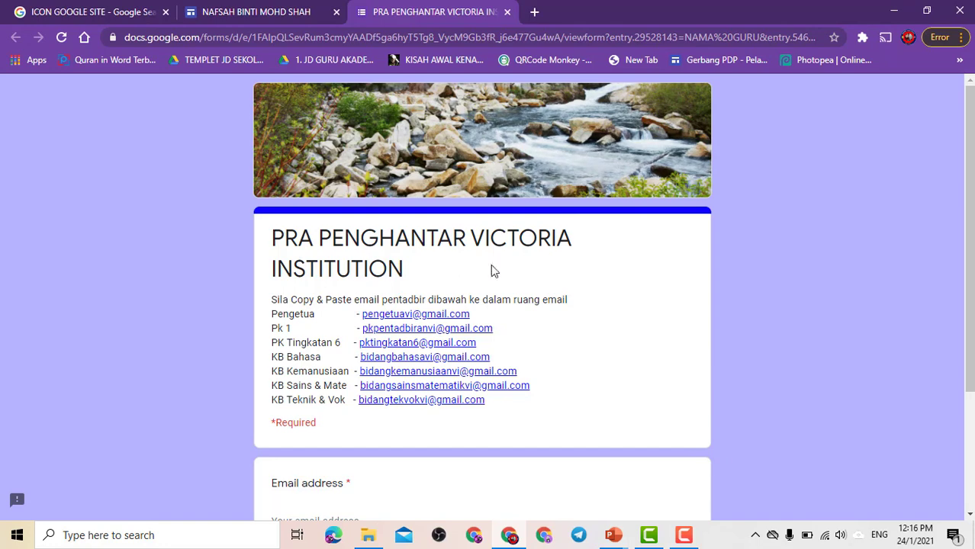
pyautogui.click(508, 13)
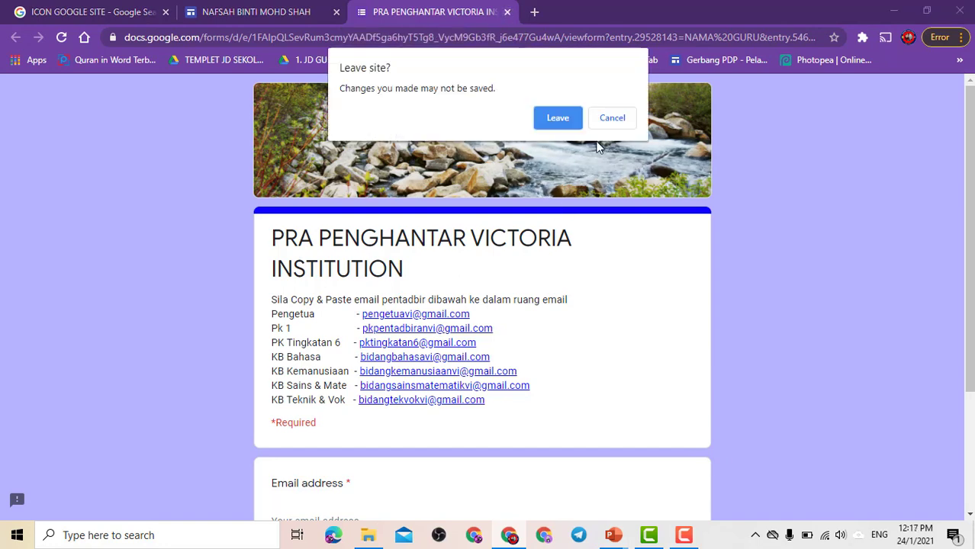
pyautogui.click(558, 120)
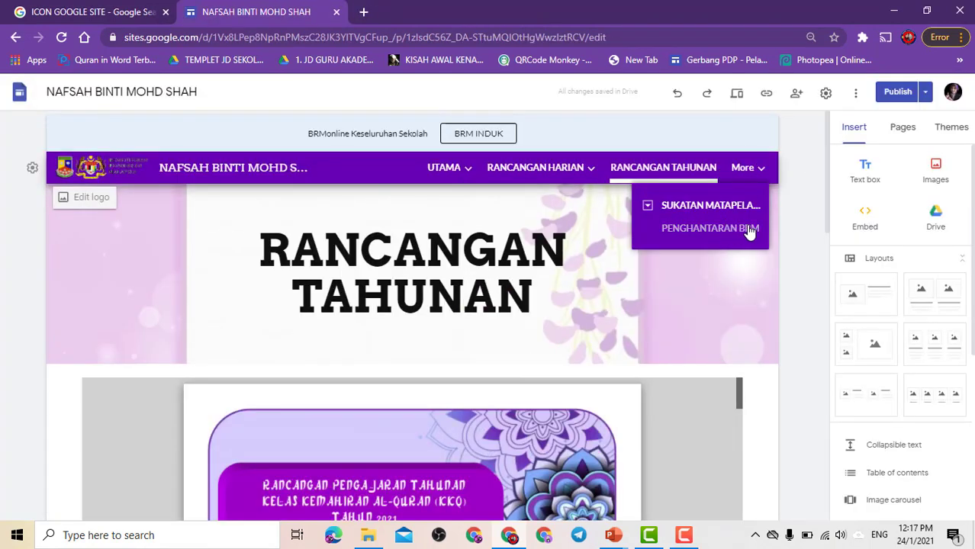
# Step: Open the PROFIL & SENARAI TUGAS page under UTAMA and view its blank content area above the footer
pyautogui.moveTo(825, 181)
pyautogui.mouseDown()
pyautogui.moveTo(836, 360)
pyautogui.moveTo(826, 173)
pyautogui.mouseUp()
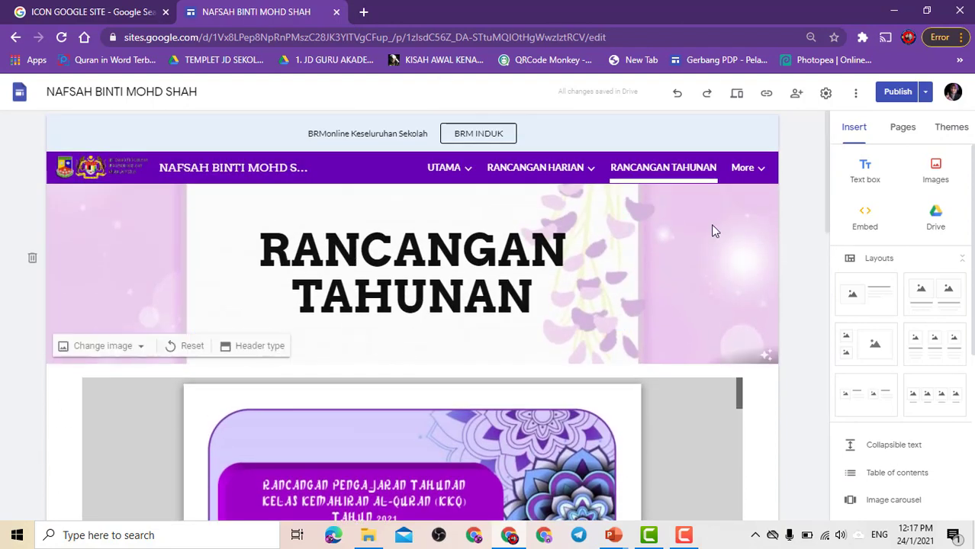
pyautogui.moveTo(826, 205)
pyautogui.mouseDown()
pyautogui.moveTo(835, 477)
pyautogui.moveTo(834, 191)
pyautogui.mouseUp()
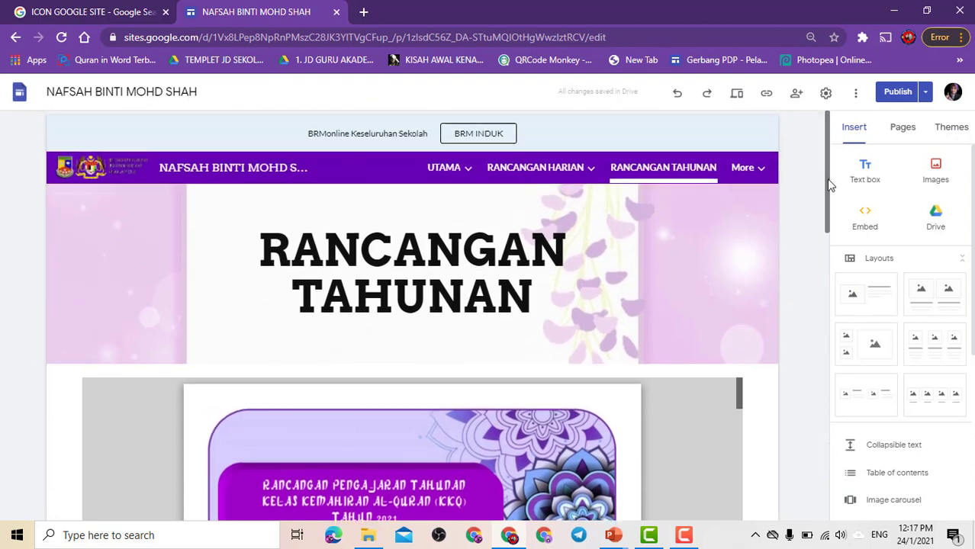
pyautogui.moveTo(469, 182)
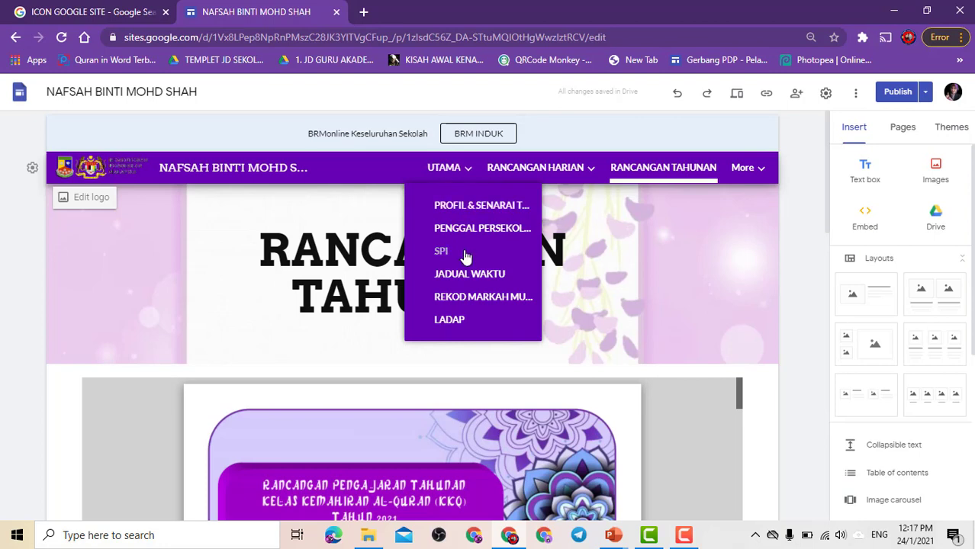
pyautogui.click(461, 206)
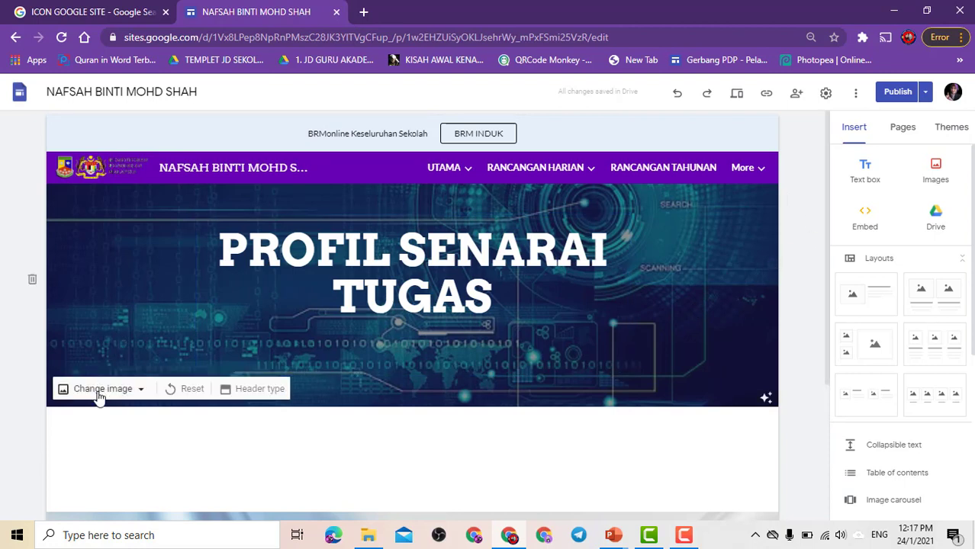
pyautogui.moveTo(827, 202); pyautogui.dragTo(830, 331)
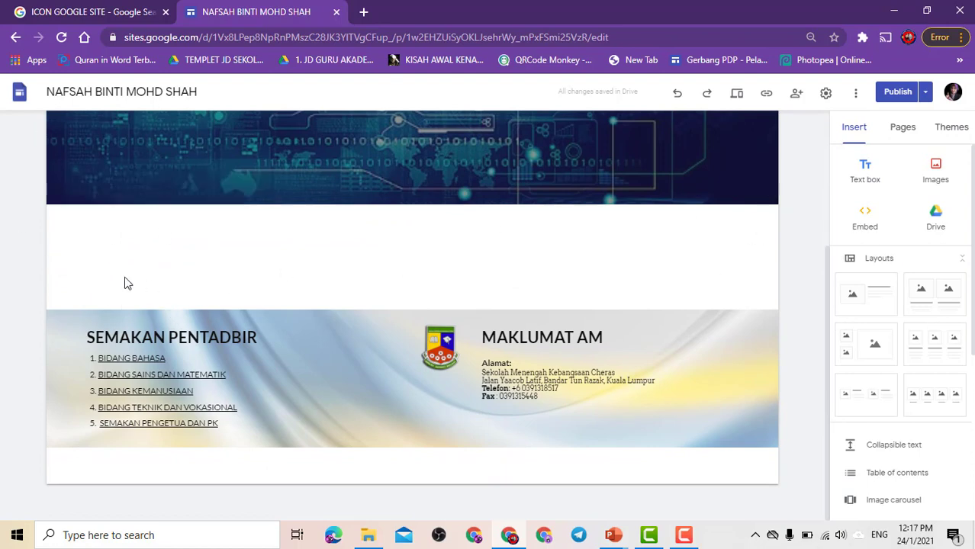
# Step: Bring up the quick insert options at several spots in the blank area between the header banner and the footer
pyautogui.doubleClick(203, 264)
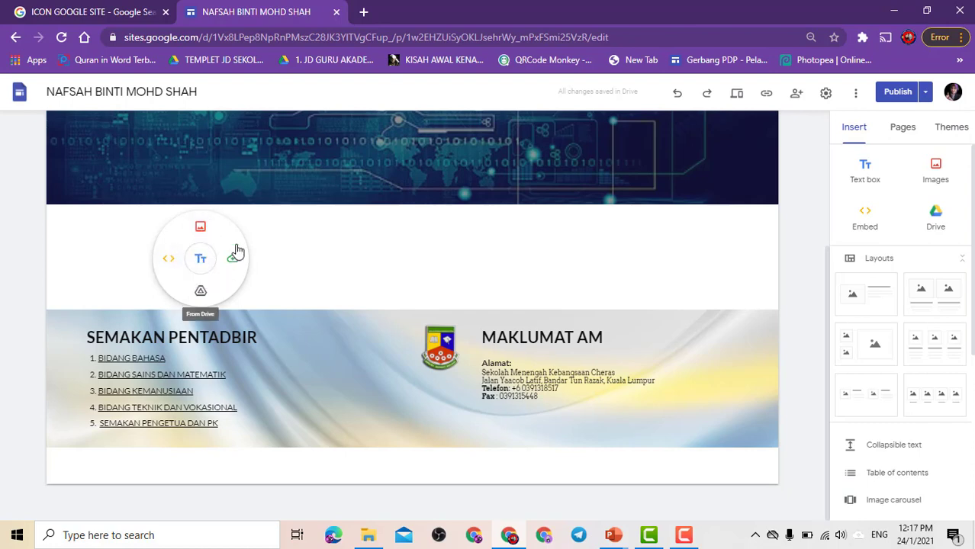
pyautogui.doubleClick(598, 260)
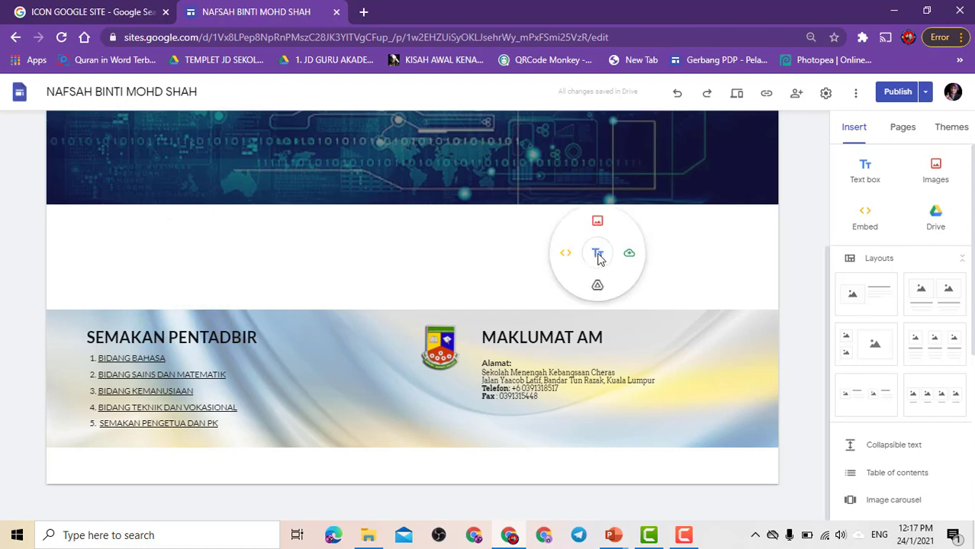
pyautogui.doubleClick(402, 260)
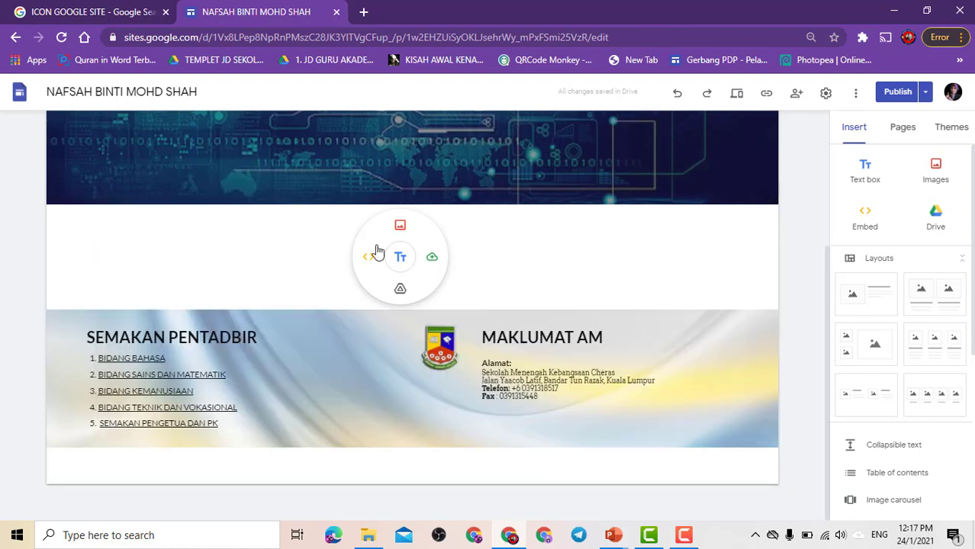
pyautogui.doubleClick(131, 252)
pyautogui.doubleClick(371, 241)
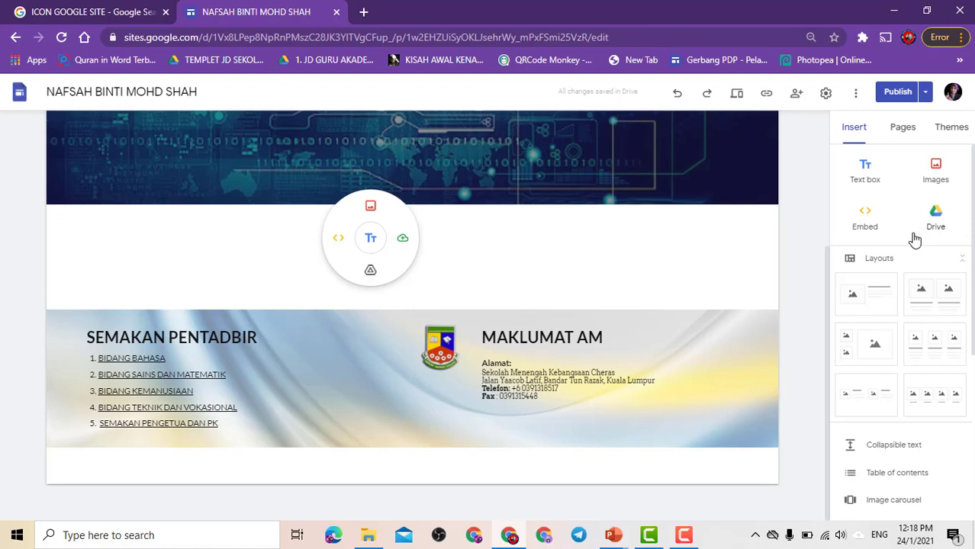
# Step: Open the school-term page titled TAKWIM under UTAMA and view its empty content area
pyautogui.moveTo(828, 304); pyautogui.dragTo(812, 168)
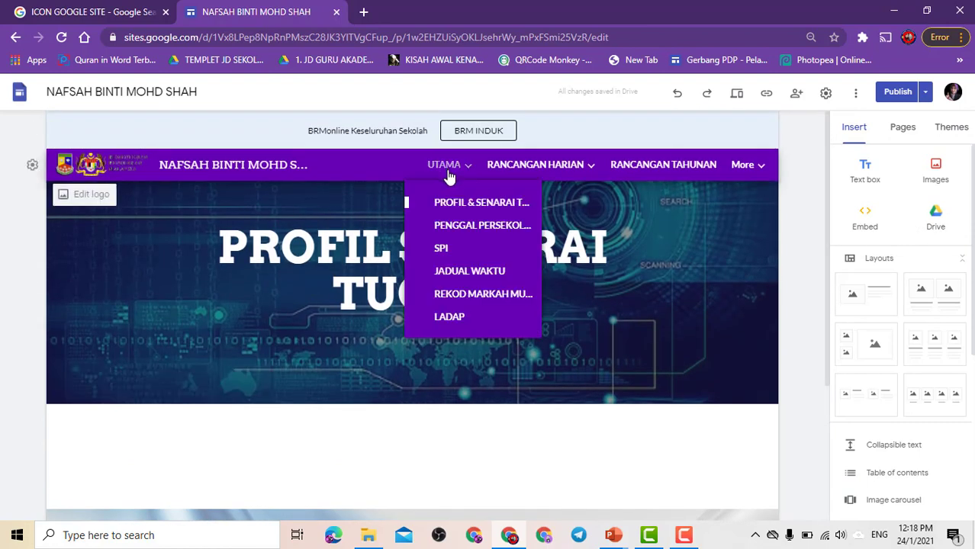
pyautogui.click(453, 227)
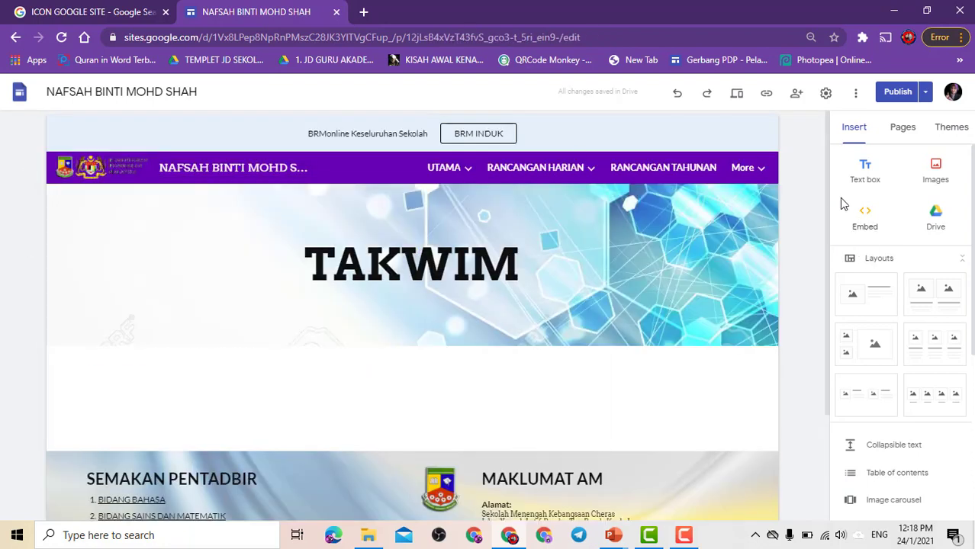
pyautogui.scroll(-1, 827, 204)
pyautogui.scroll(1, 828, 204)
# Step: Open the SPI page under UTAMA and look through its embedded list of PDF files
pyautogui.moveTo(453, 177)
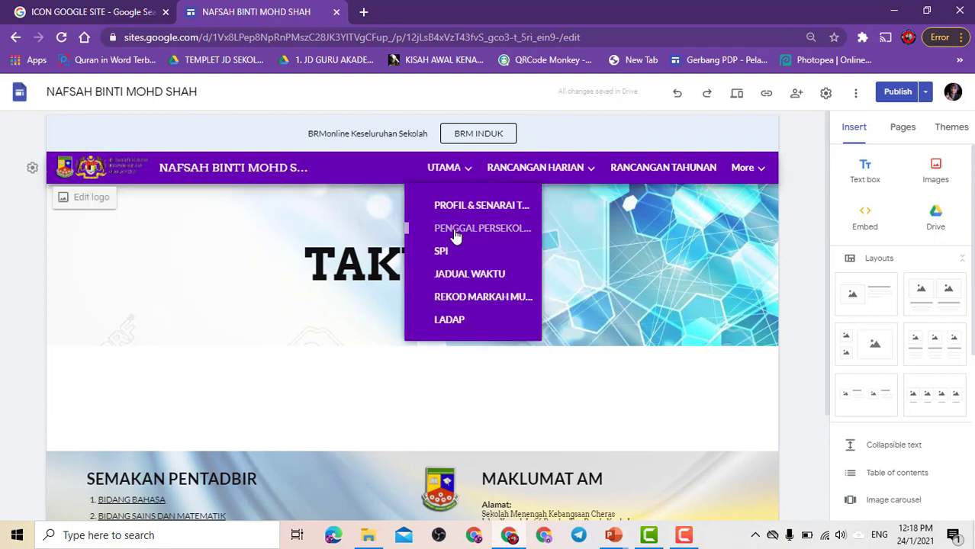
pyautogui.click(442, 252)
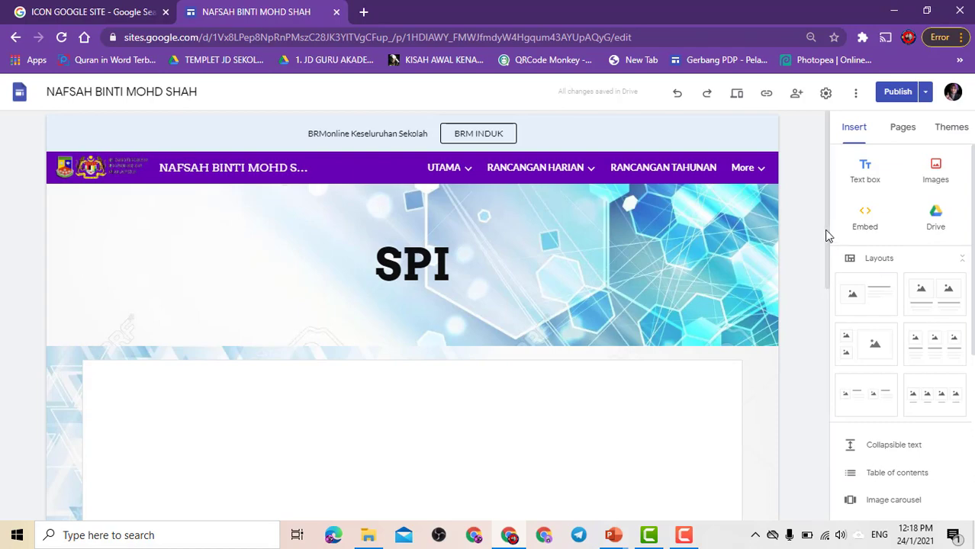
pyautogui.moveTo(824, 228); pyautogui.dragTo(850, 321)
pyautogui.click(397, 317)
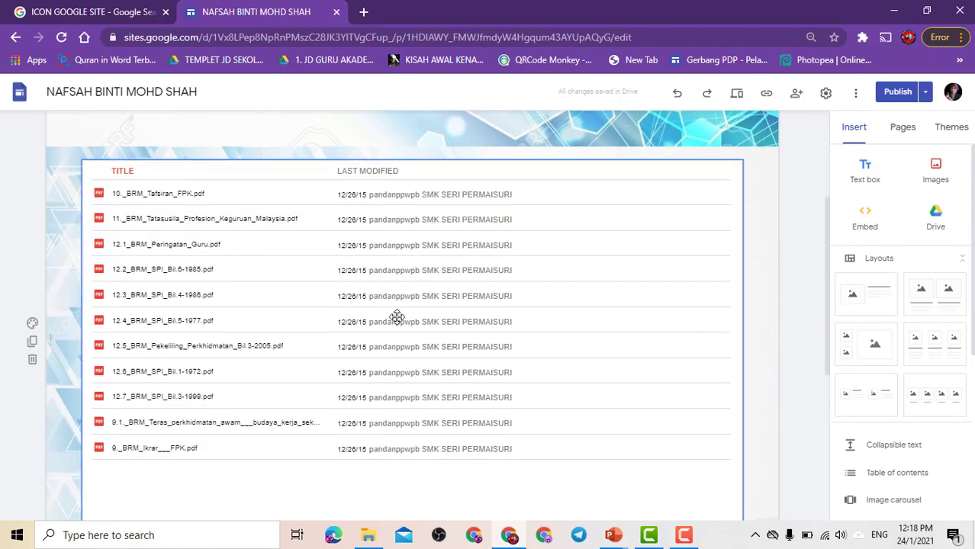
pyautogui.moveTo(827, 241); pyautogui.dragTo(828, 141)
# Step: Open the JADUAL WAKTU page under UTAMA and view the blank area above its footer
pyautogui.moveTo(448, 175)
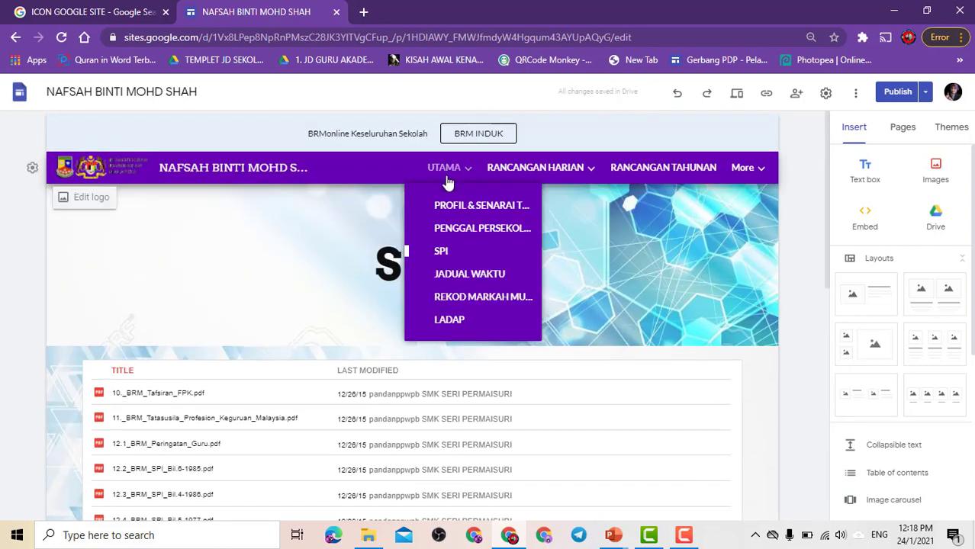
pyautogui.click(457, 273)
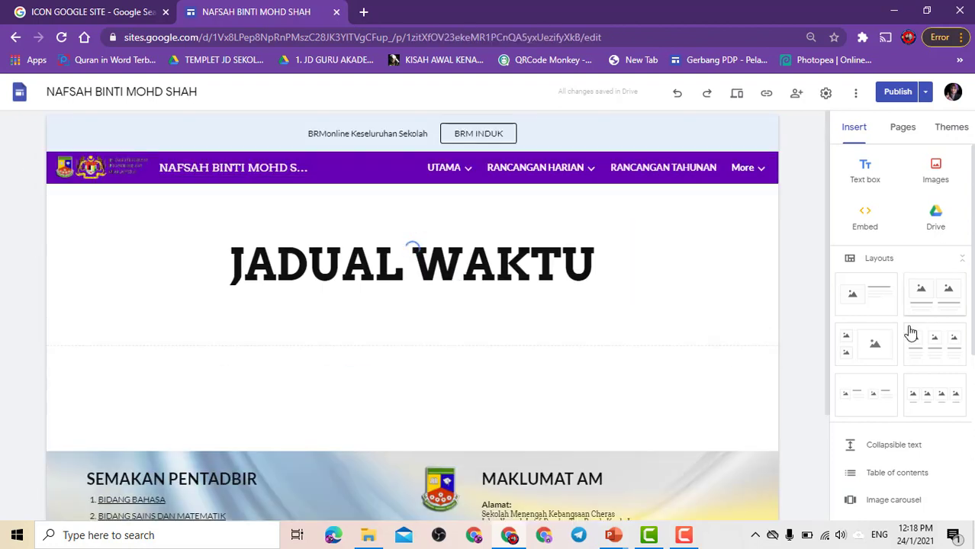
pyautogui.moveTo(827, 229); pyautogui.dragTo(830, 319)
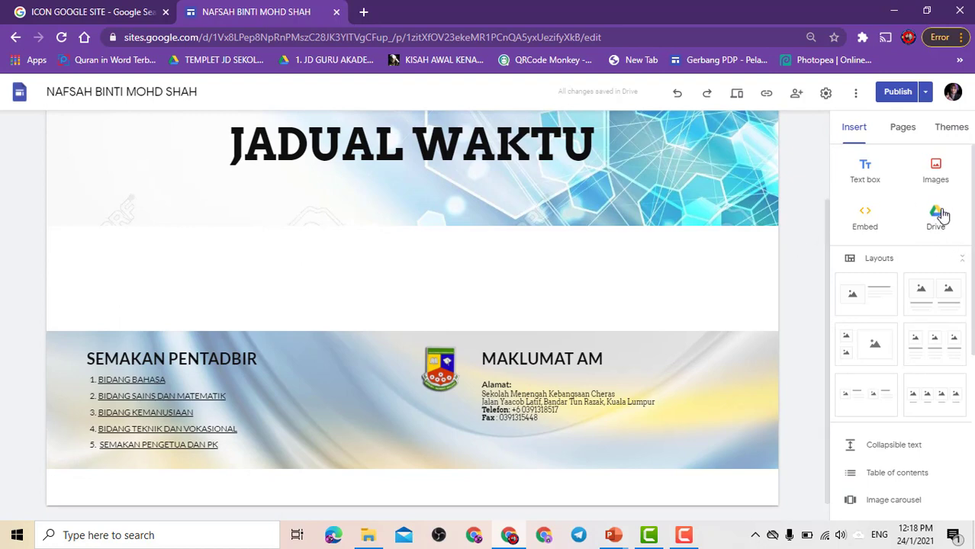
# Step: Switch to File Explorer, examine the numbered BRM documents in the teacher's Google Drive folder, and close the window
pyautogui.click(895, 12)
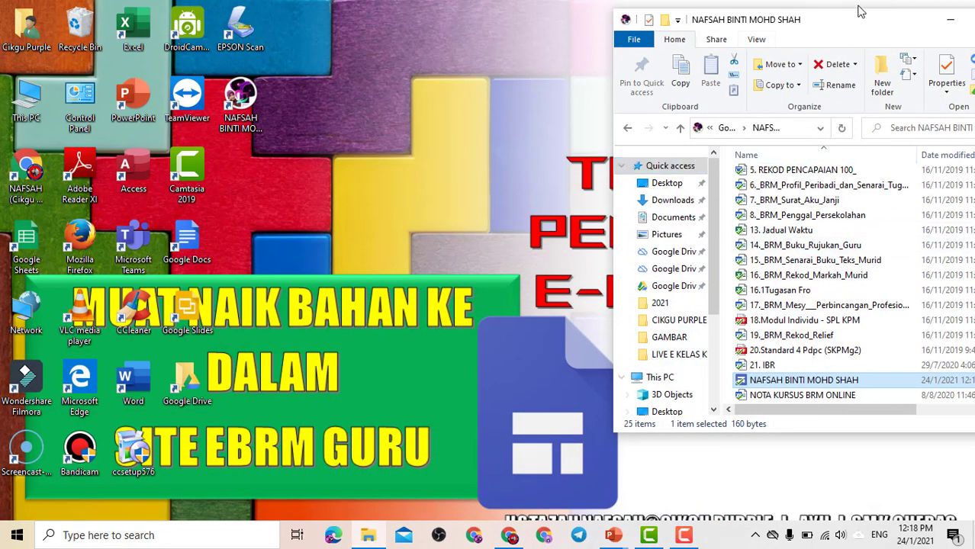
pyautogui.doubleClick(873, 26)
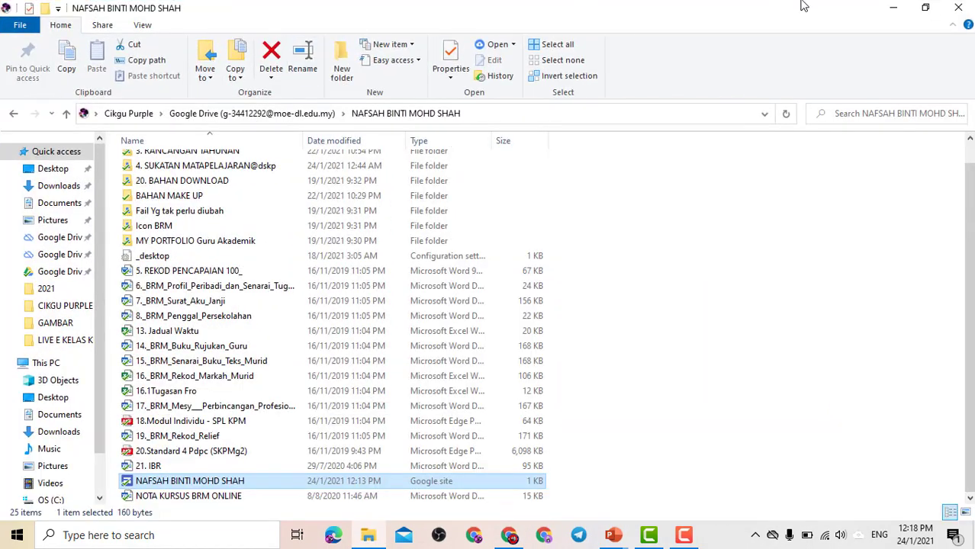
pyautogui.click(932, 9)
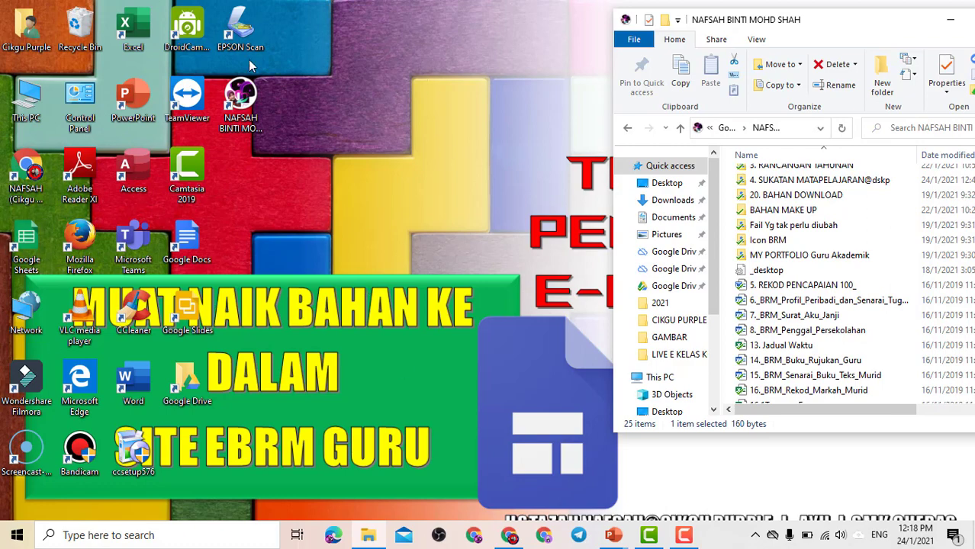
pyautogui.moveTo(846, 26); pyautogui.dragTo(668, 22)
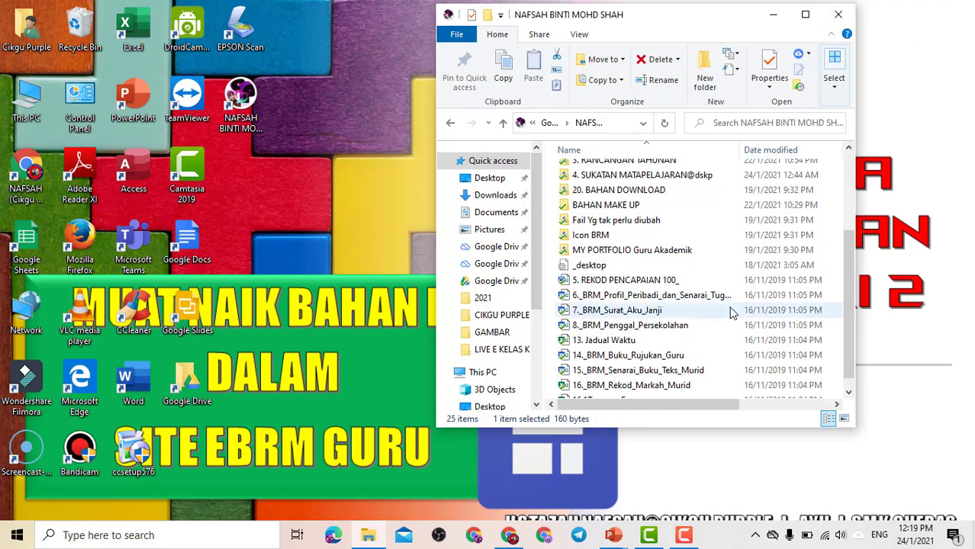
pyautogui.scroll(-1, 853, 289)
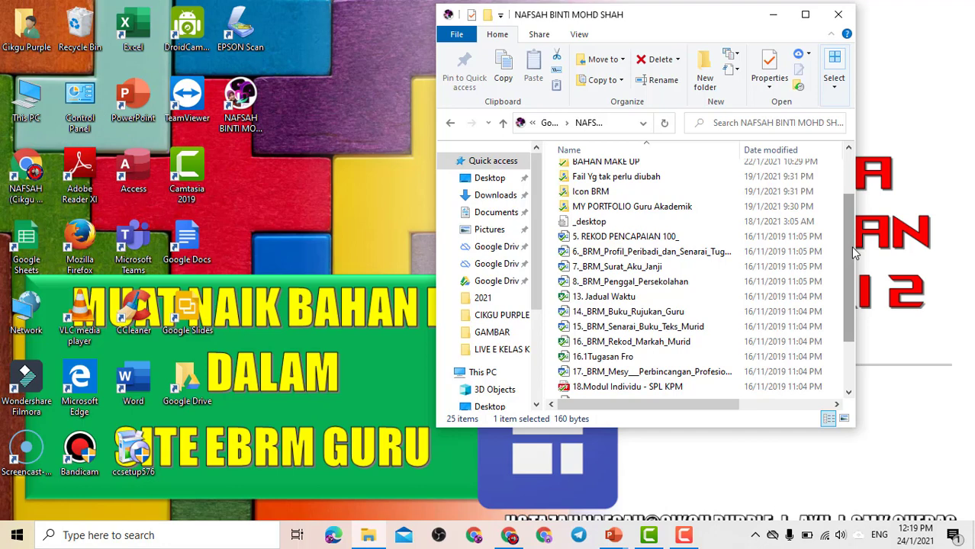
pyautogui.click(835, 16)
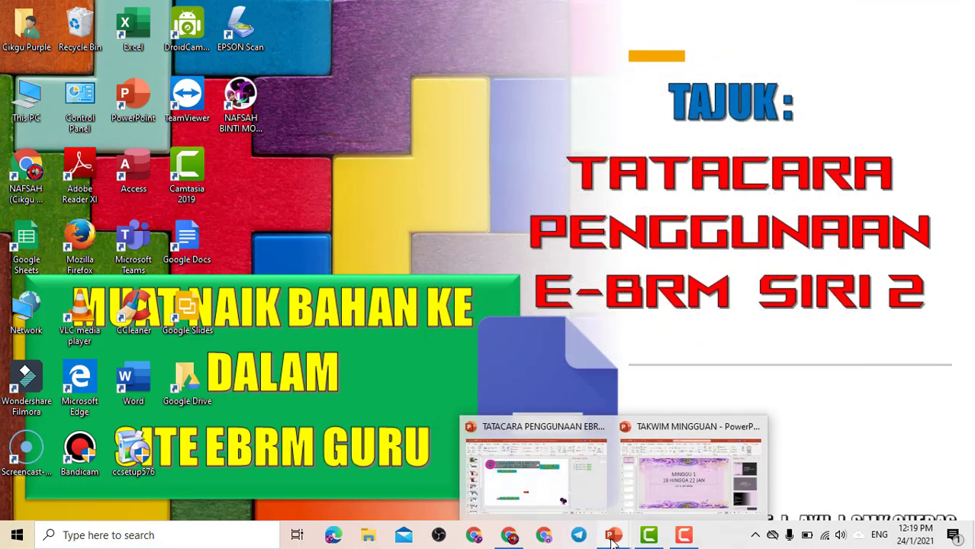
# Step: Switch back to Google Sites in Chrome and view the UTAMA page down to its comments section and link buttons
pyautogui.click(509, 535)
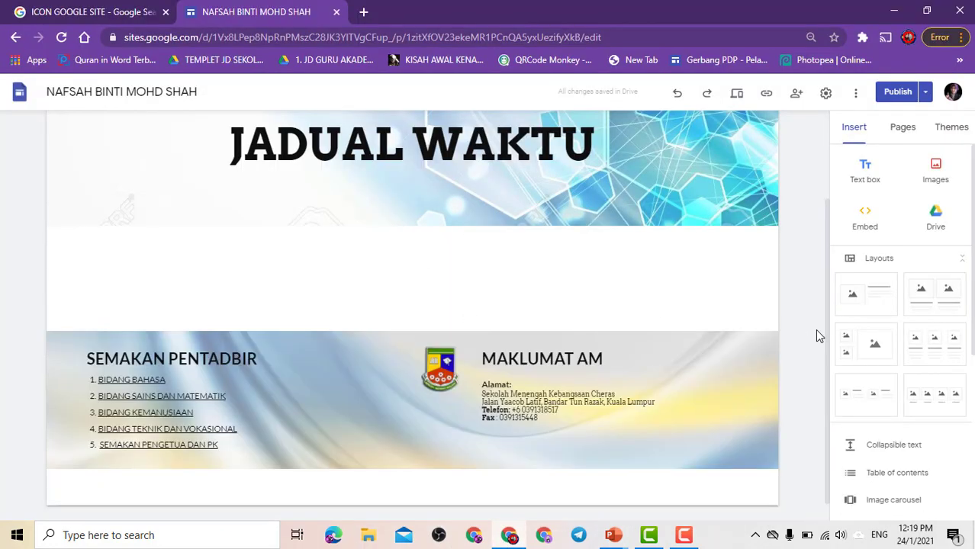
pyautogui.moveTo(826, 338); pyautogui.dragTo(826, 187)
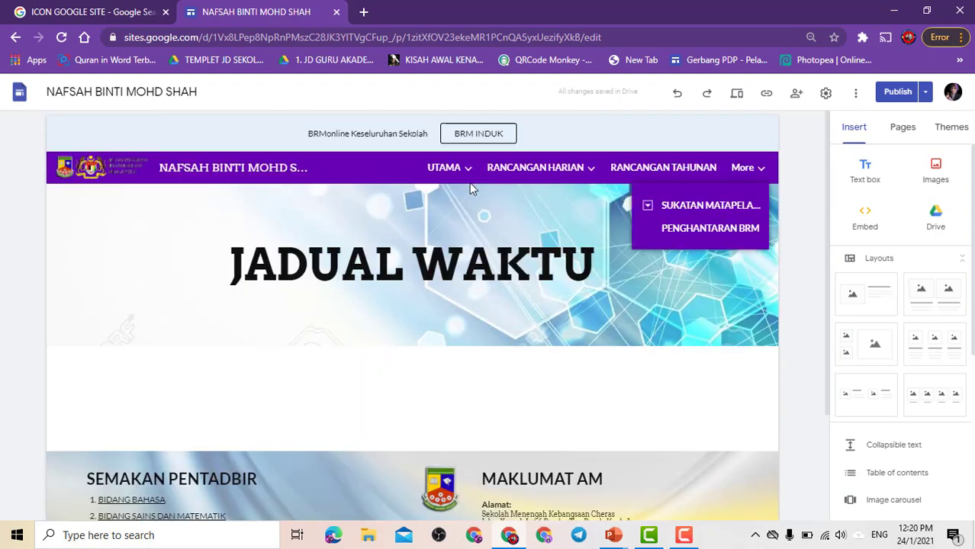
pyautogui.click(437, 174)
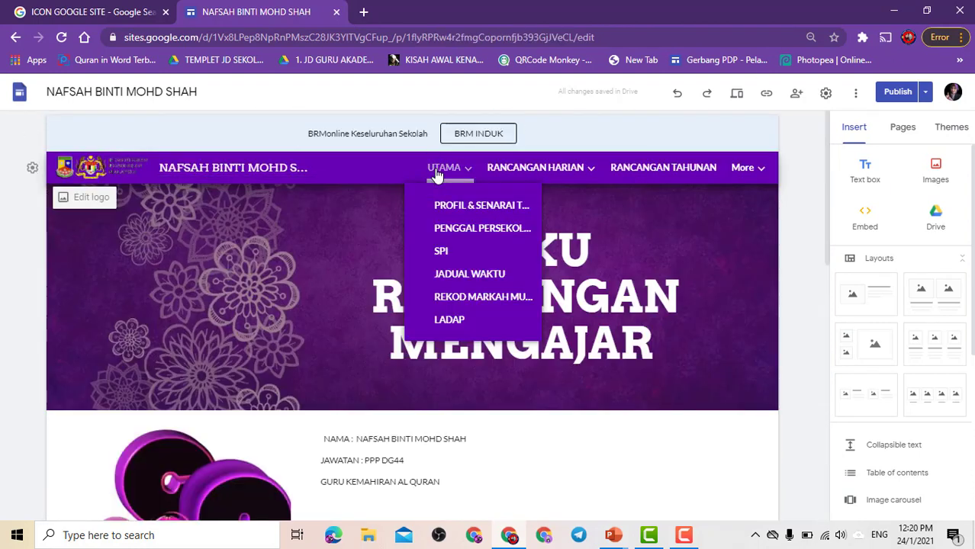
pyautogui.moveTo(824, 155)
pyautogui.mouseDown()
pyautogui.moveTo(817, 310)
pyautogui.moveTo(824, 167)
pyautogui.mouseUp()
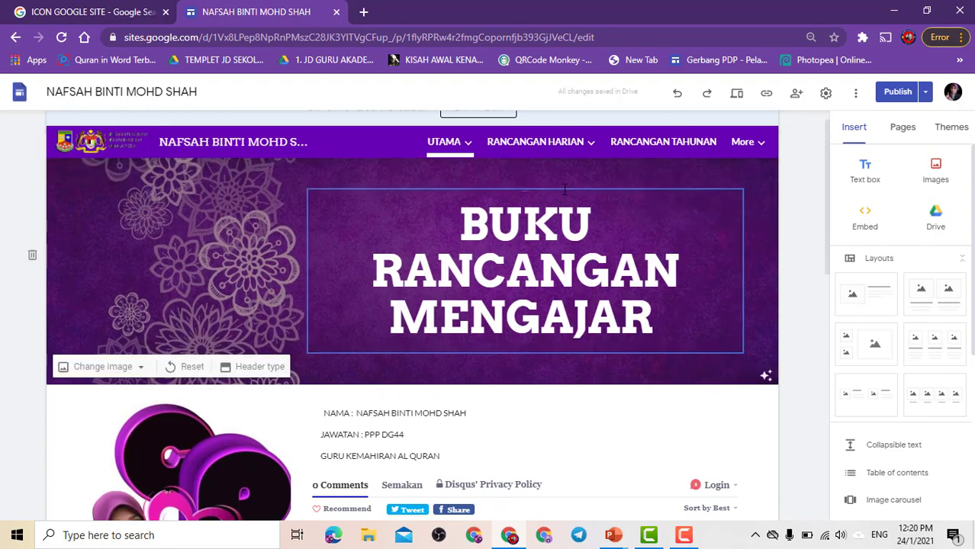
pyautogui.moveTo(828, 206); pyautogui.dragTo(825, 348)
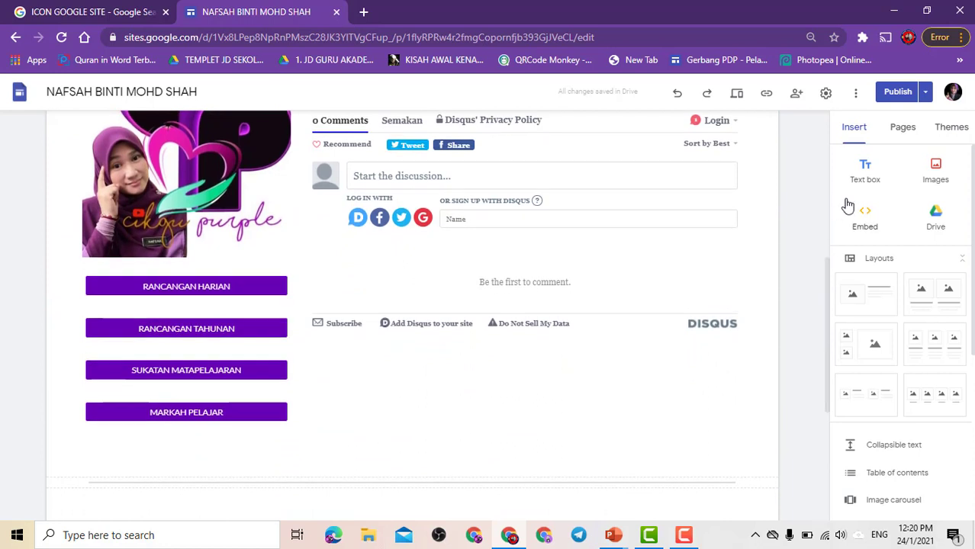
# Step: Look over the available site themes and apply the Simple theme to the site
pyautogui.click(963, 127)
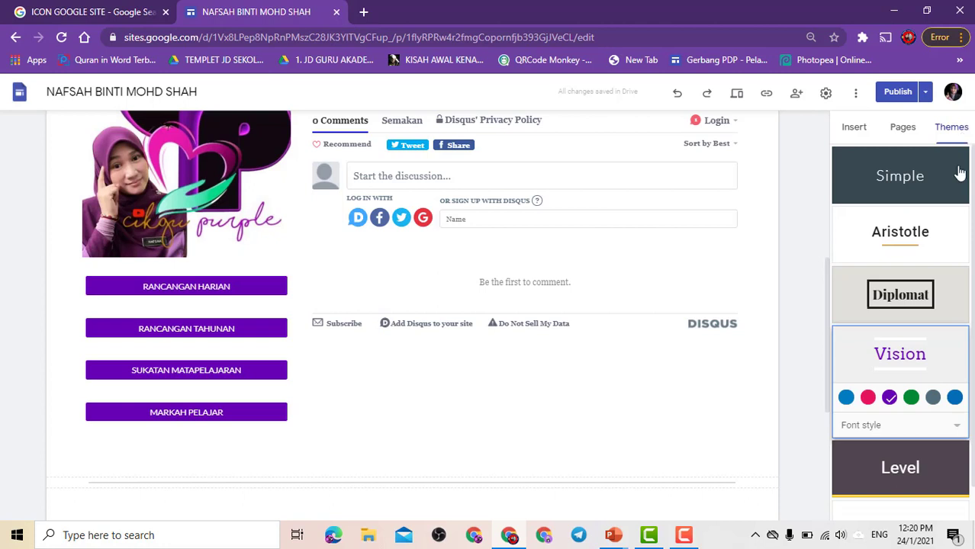
pyautogui.scroll(-1, 972, 331)
pyautogui.scroll(1, 972, 331)
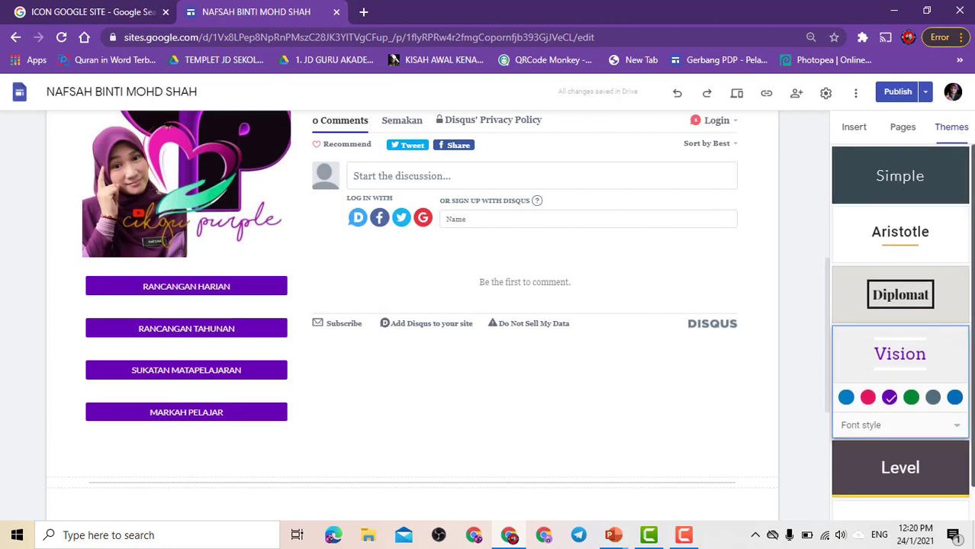
pyautogui.scroll(-1, 900, 331)
pyautogui.scroll(1, 900, 331)
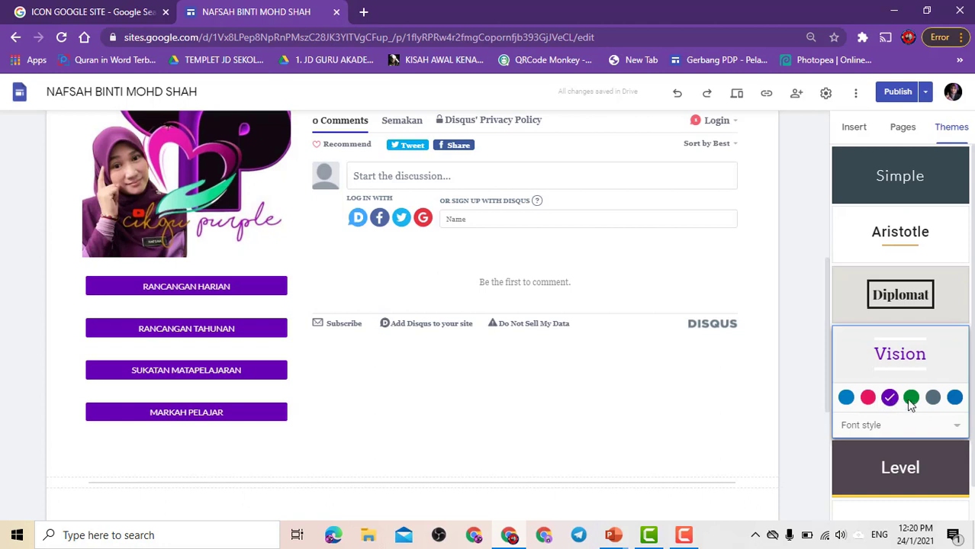
pyautogui.click(894, 180)
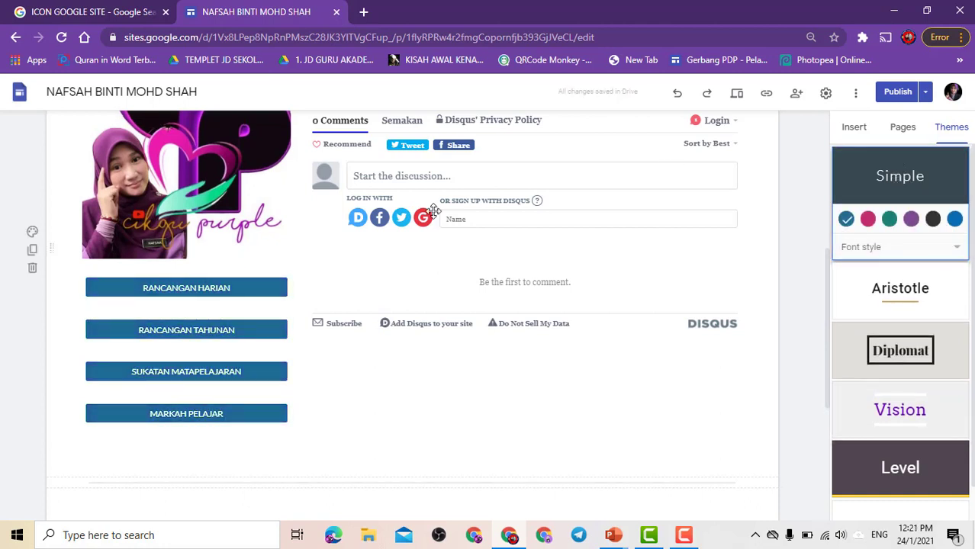
# Step: Try the purple colour on the Simple theme, restore its dark teal-blue colour, and view the theme's font style options
pyautogui.click(911, 219)
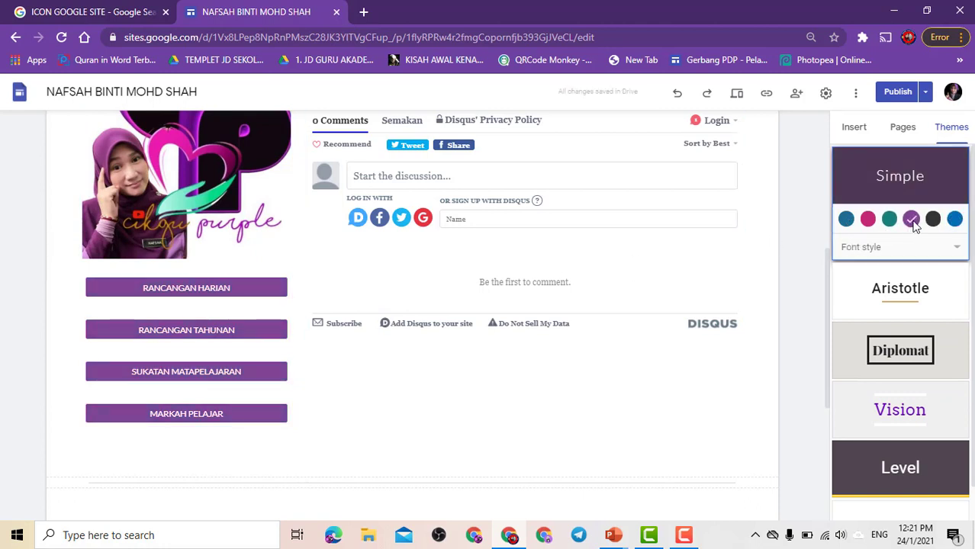
pyautogui.click(846, 220)
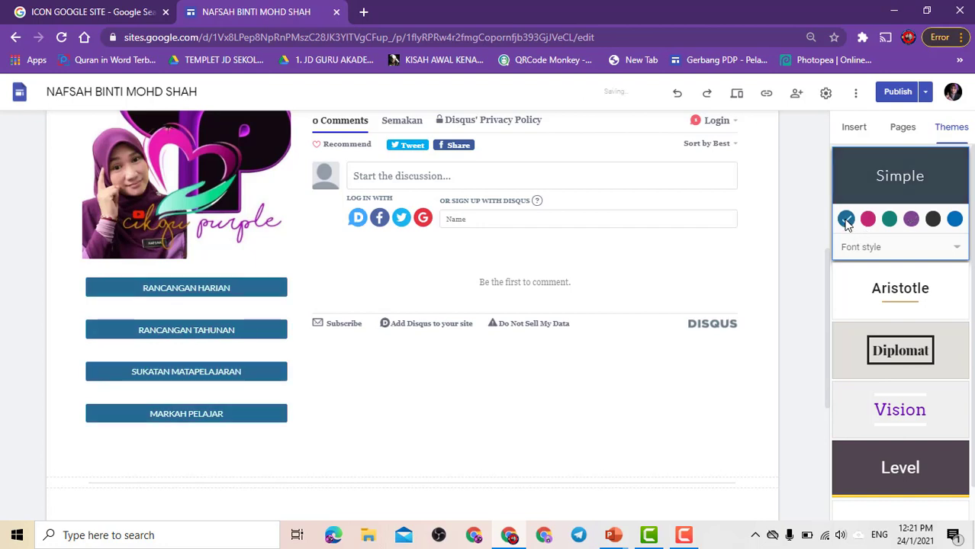
pyautogui.click(957, 248)
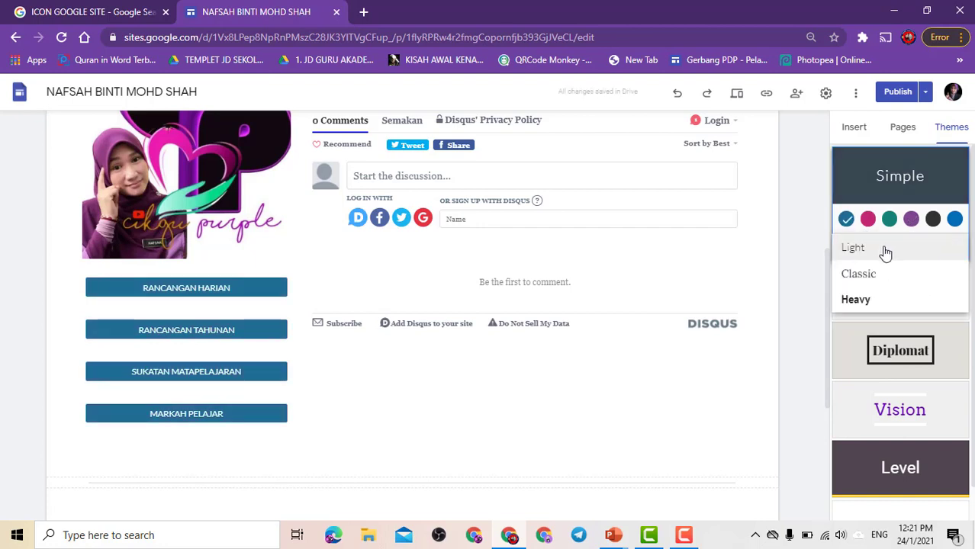
pyautogui.click(803, 300)
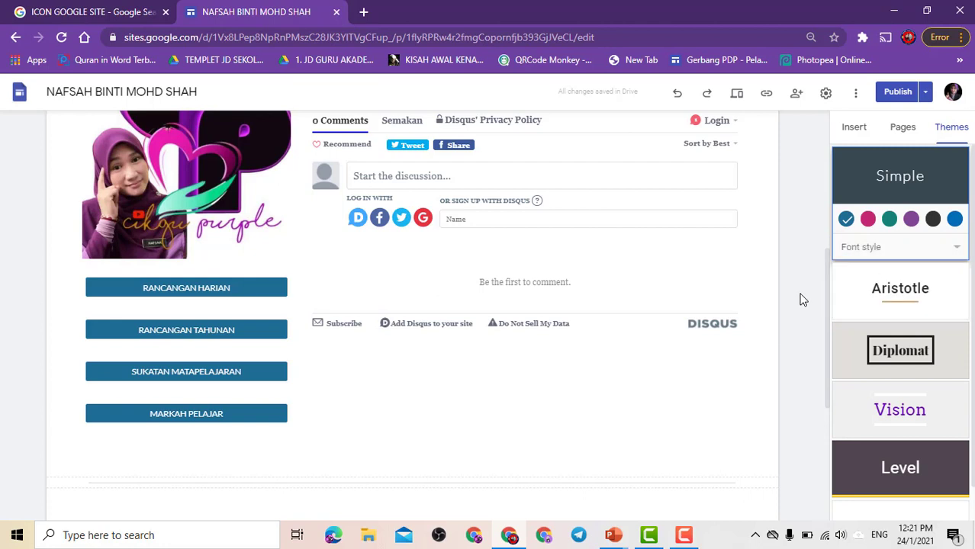
# Step: Try the Aristotle theme, view its font style options, and try the Diplomat theme on the site
pyautogui.click(895, 302)
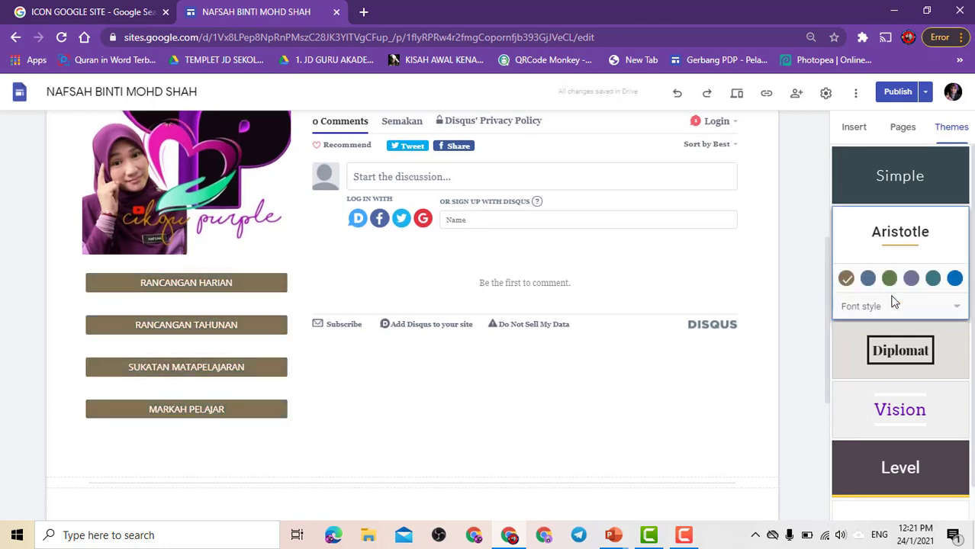
pyautogui.click(957, 308)
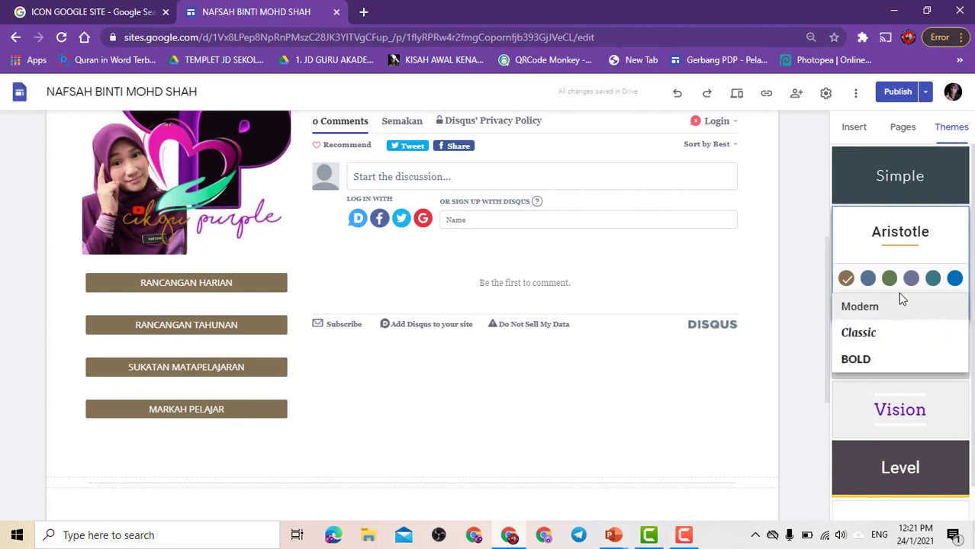
pyautogui.click(809, 310)
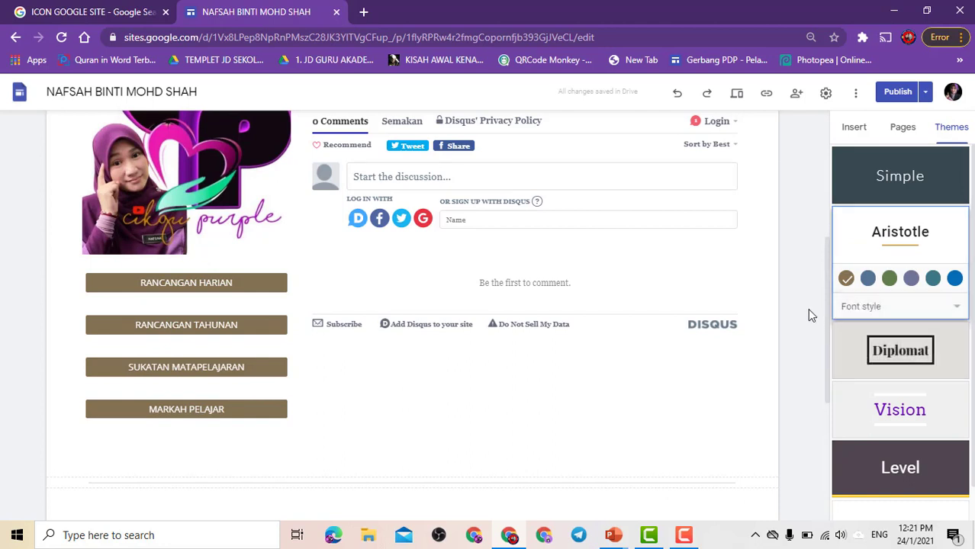
pyautogui.click(941, 349)
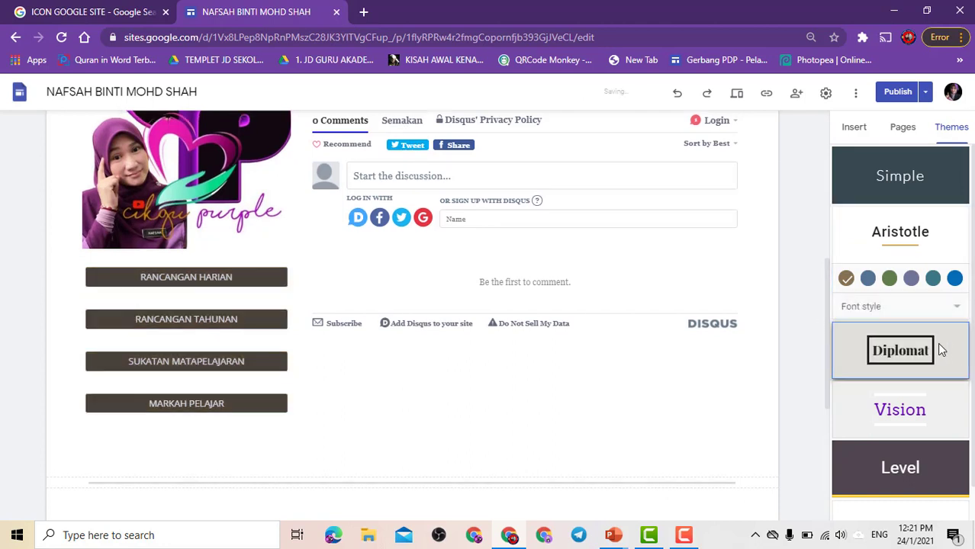
# Step: Apply the Vision theme in purple to the site and view its font style options
pyautogui.click(921, 418)
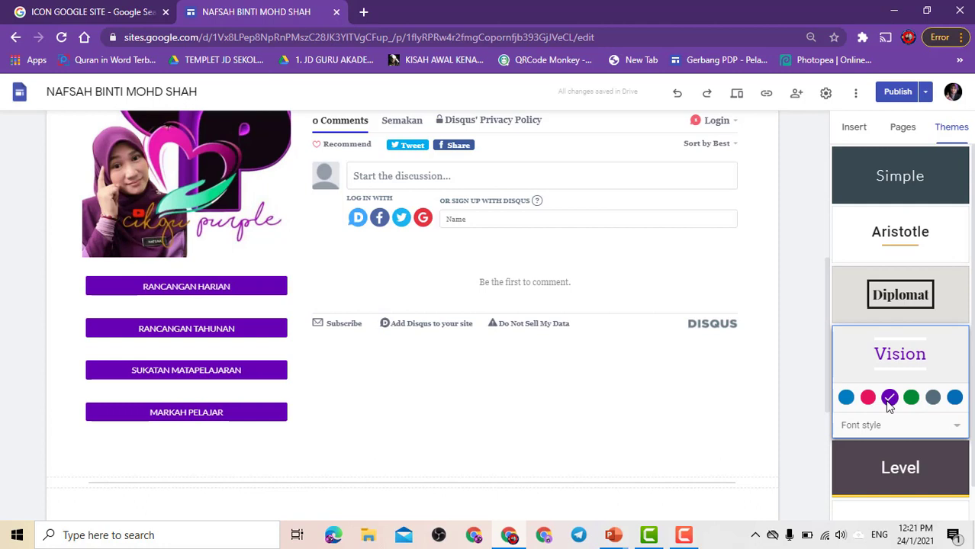
pyautogui.click(956, 428)
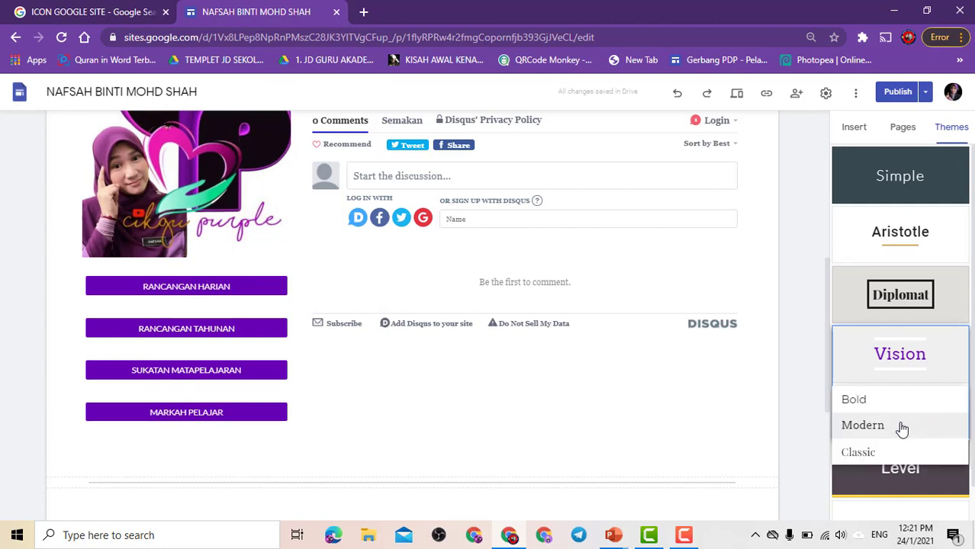
pyautogui.click(792, 397)
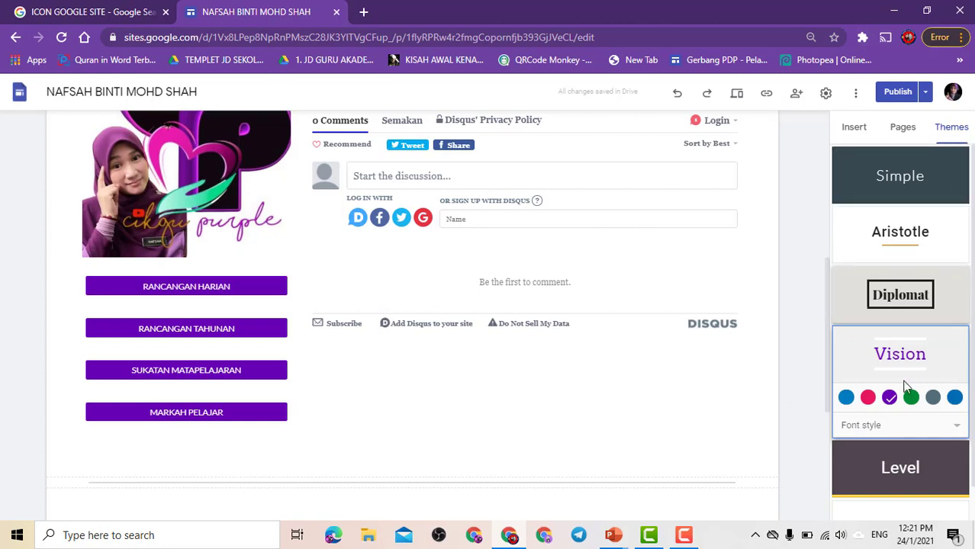
# Step: Open the school's main BRM site from the BRM INDUK link in the announcement banner and view its home page
pyautogui.click(855, 128)
pyautogui.moveTo(826, 316); pyautogui.dragTo(822, 161)
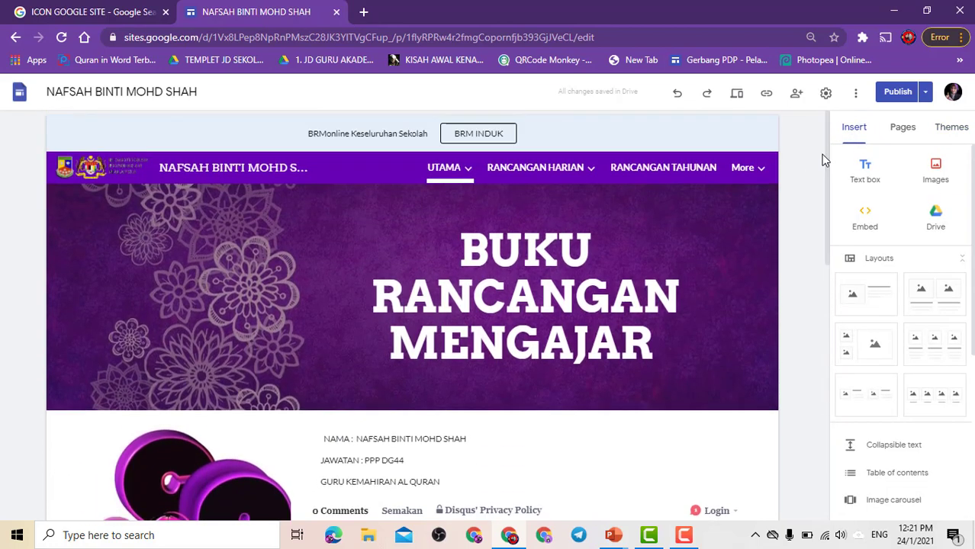
pyautogui.click(466, 137)
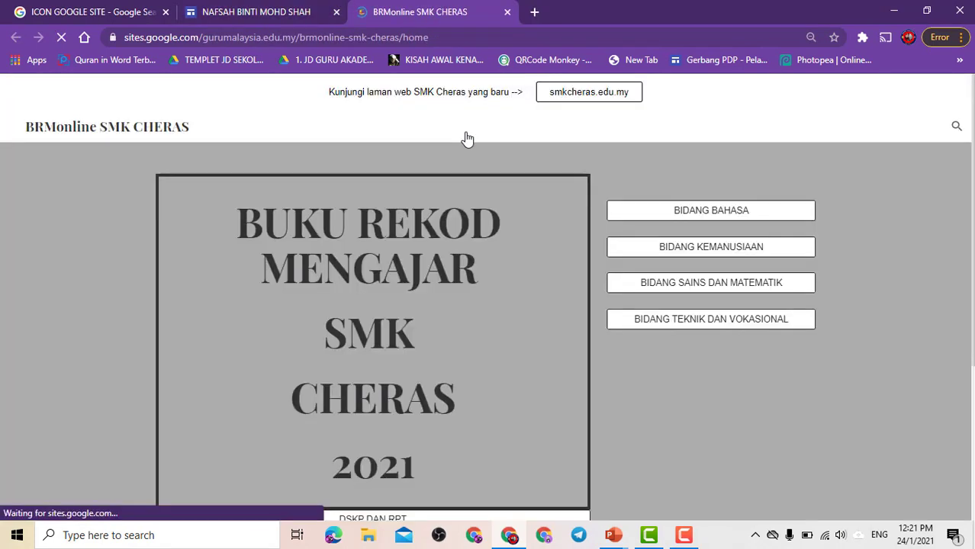
pyautogui.scroll(-3, 486, 332)
pyautogui.scroll(1, 746, 290)
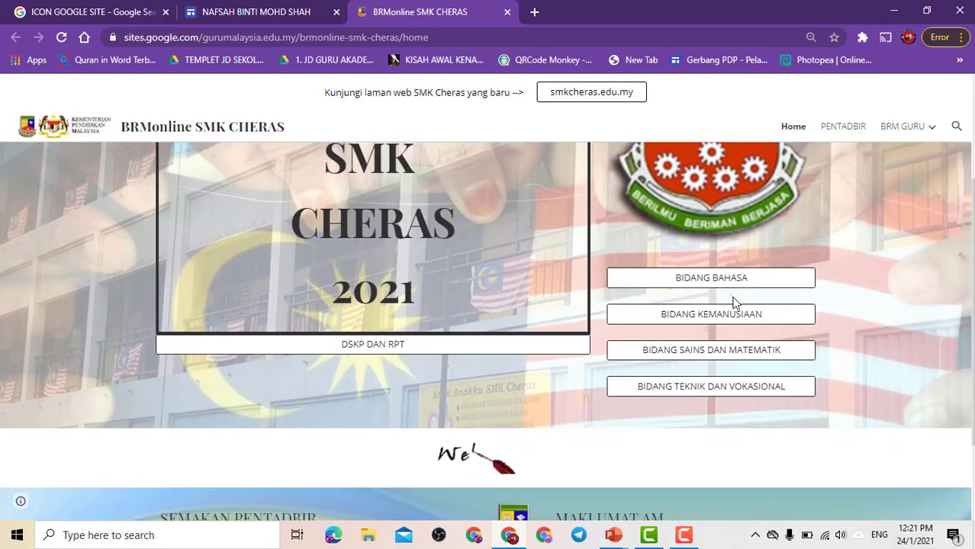
# Step: Open the BIDANG BAHASA page, look through its teacher list, and close the school's BRM site
pyautogui.click(713, 283)
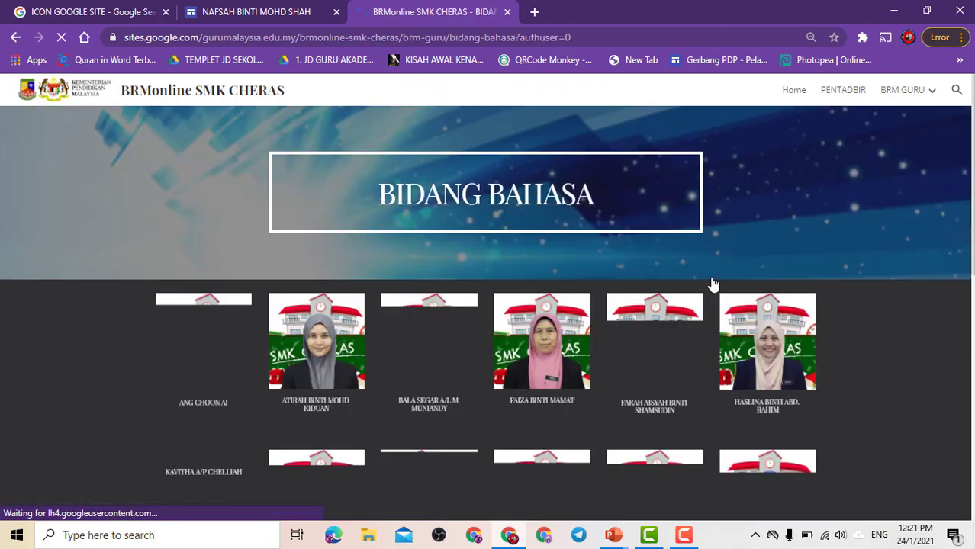
pyautogui.scroll(-5, 488, 305)
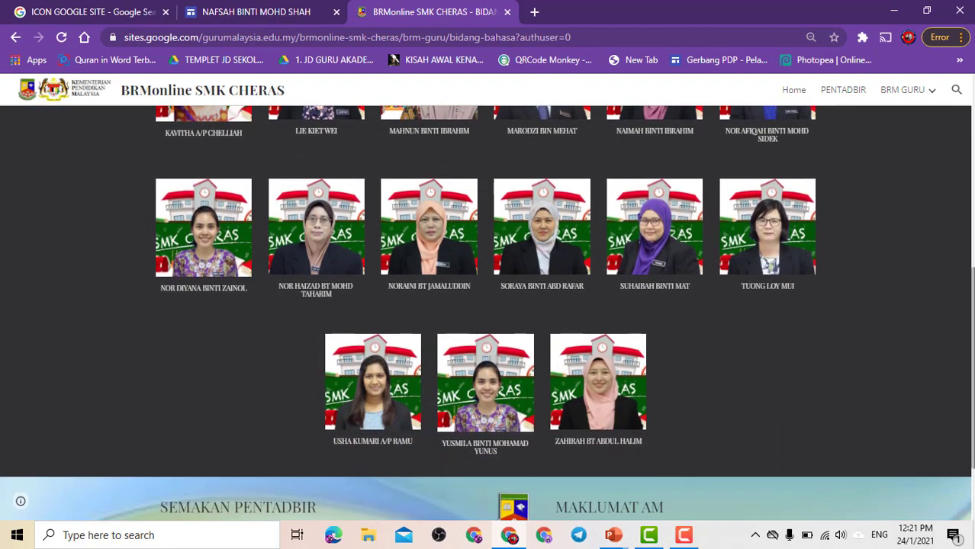
pyautogui.scroll(5, 970, 175)
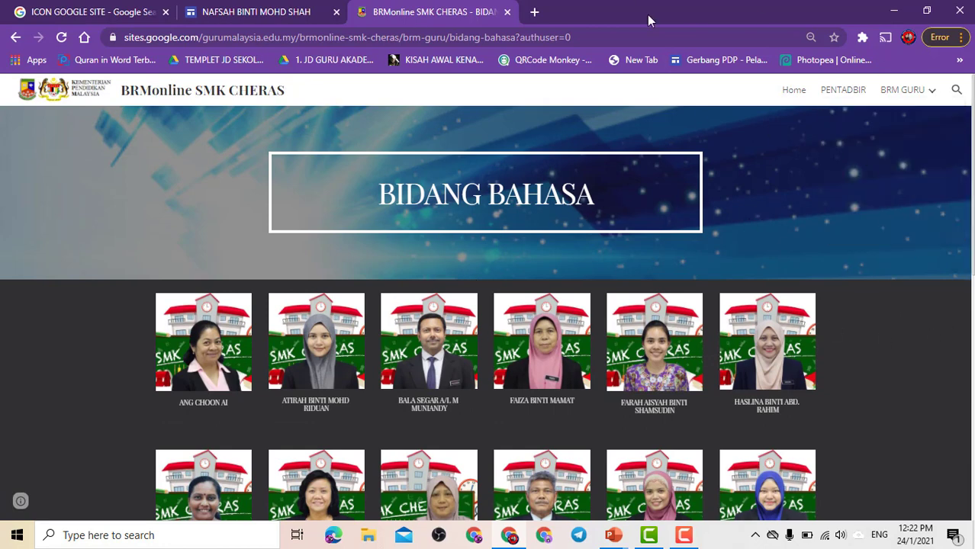
pyautogui.click(508, 13)
# Step: View the UTAMA page in its new theme from the header down to the SEMAKAN PENTADBIR footer
pyautogui.moveTo(491, 149)
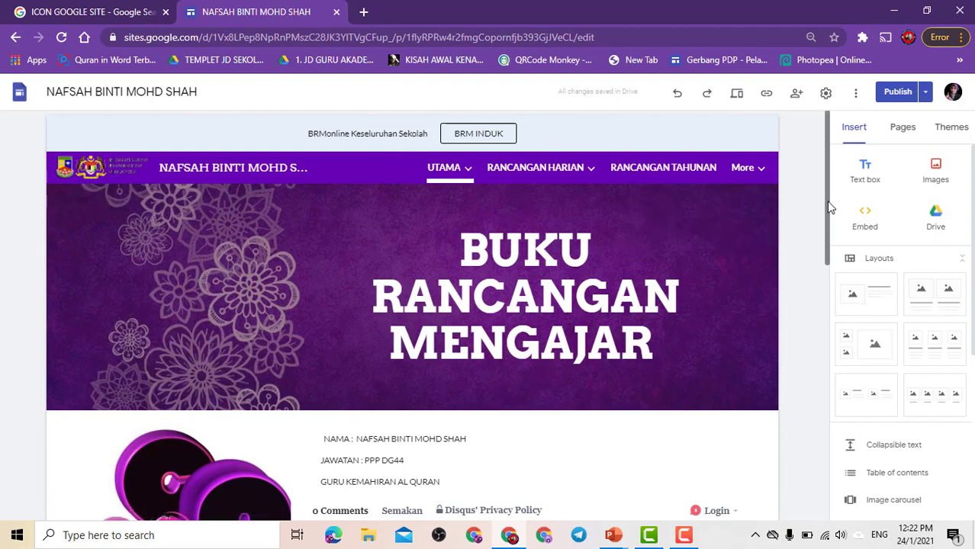
pyautogui.scroll(-3, 816, 283)
pyautogui.scroll(-4, 812, 382)
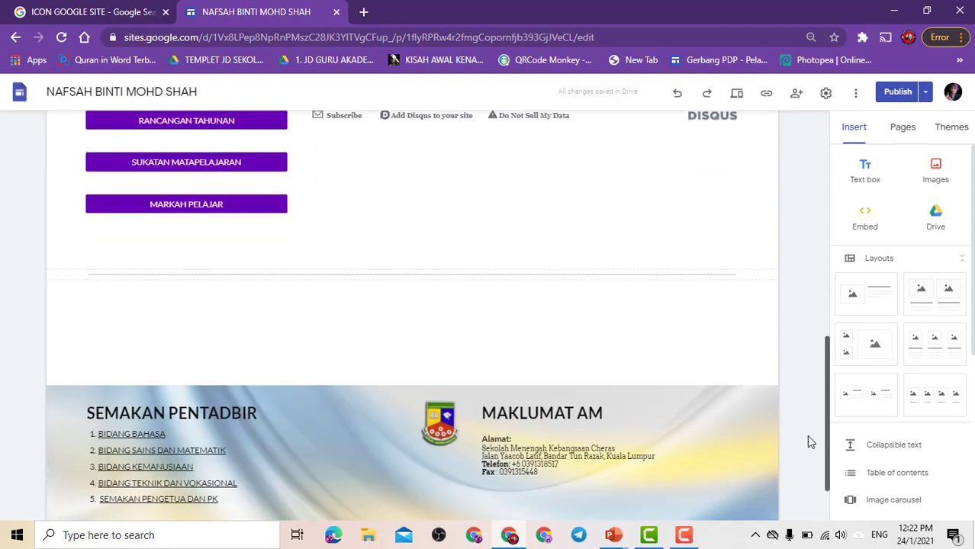
pyautogui.scroll(7, 809, 275)
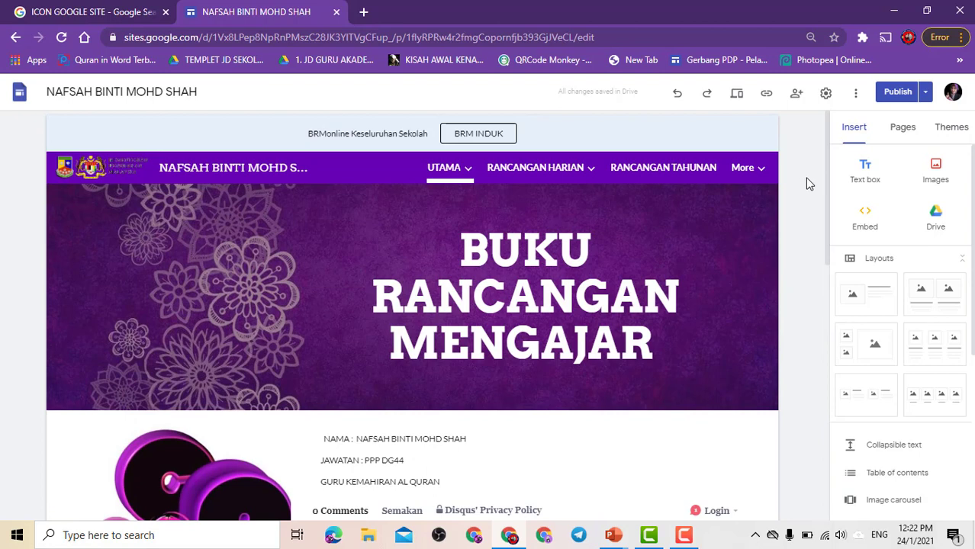
pyautogui.click(368, 383)
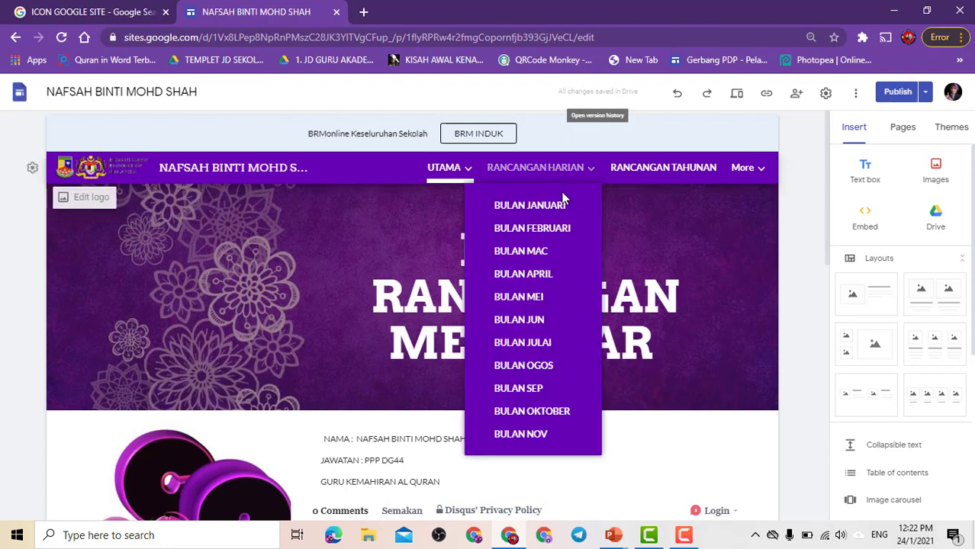
# Step: Open the BULAN JANUARI page under RANCANGAN HARIAN, view its MINGGU 1 to 4 sections, and return to UTAMA
pyautogui.moveTo(539, 176)
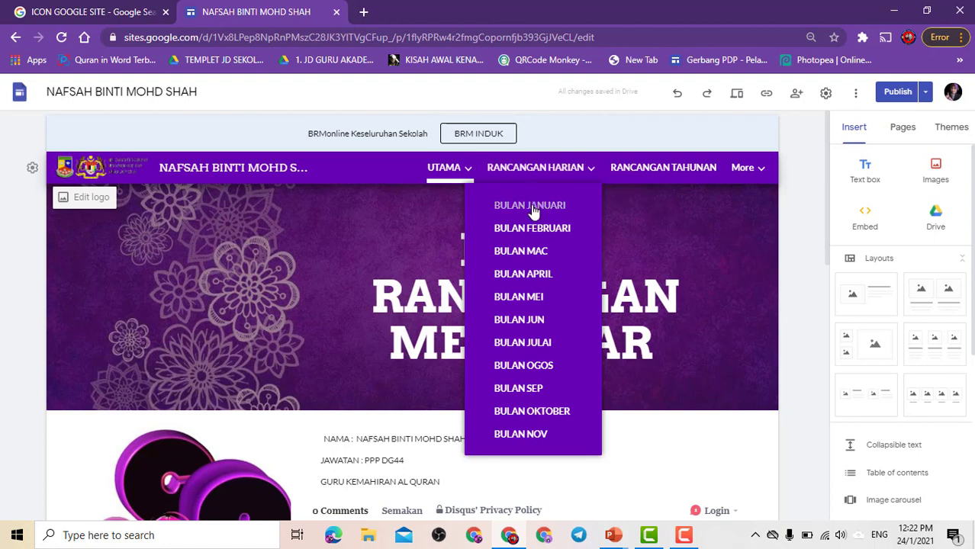
pyautogui.click(533, 208)
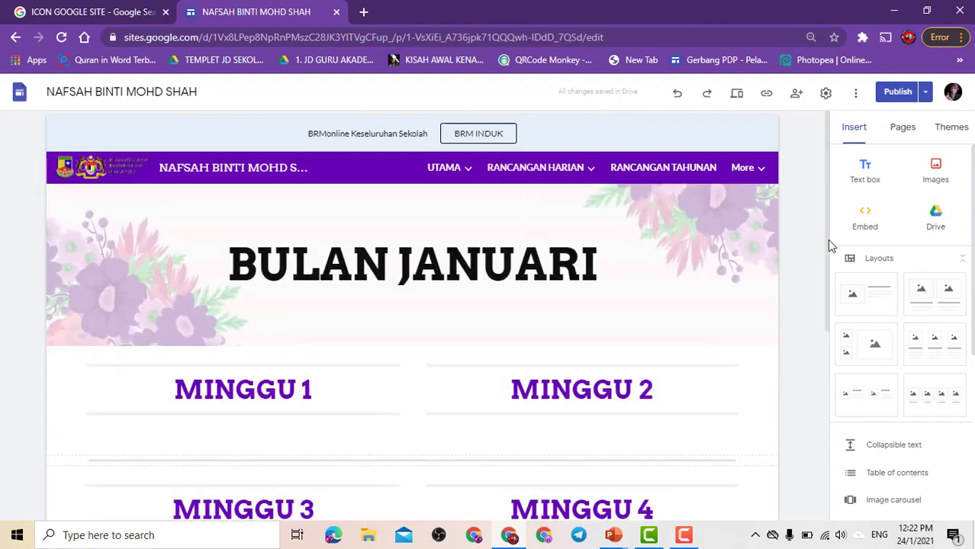
pyautogui.moveTo(825, 238); pyautogui.dragTo(817, 355)
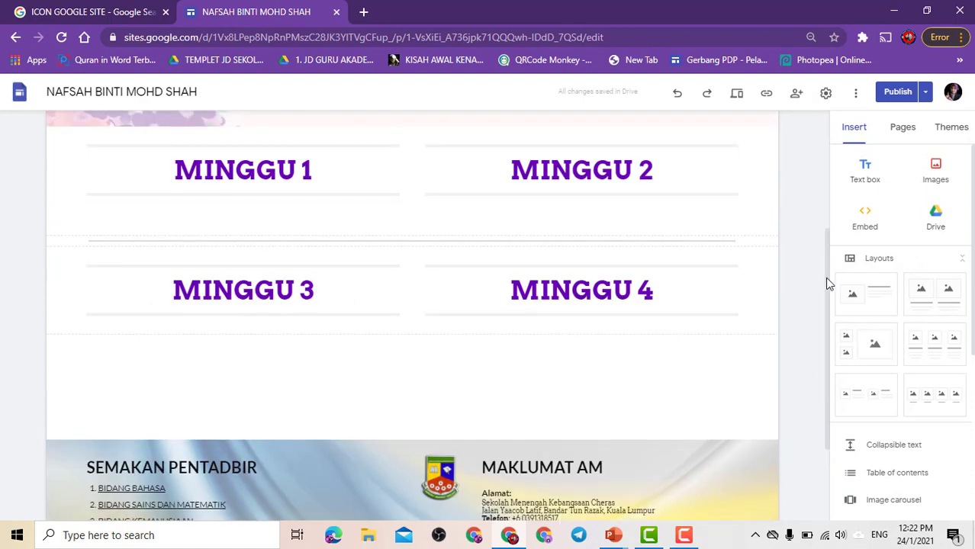
pyautogui.moveTo(825, 277); pyautogui.dragTo(825, 138)
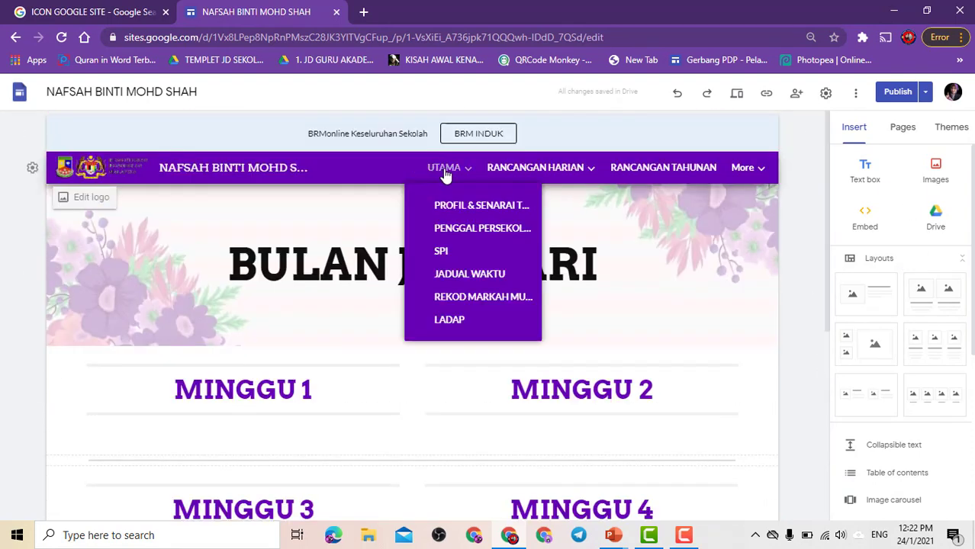
pyautogui.click(446, 169)
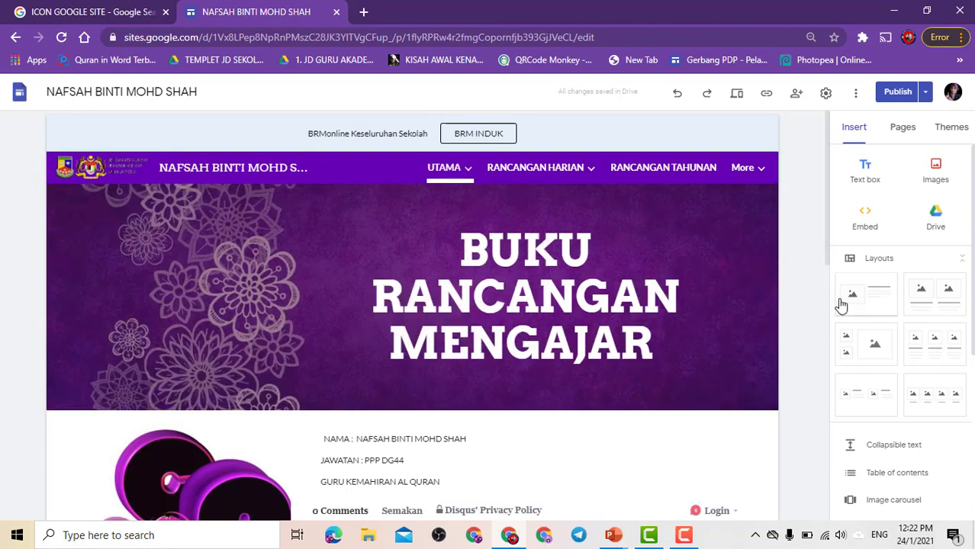
# Step: Open the publish review, compare the draft and published versions of RANCANGAN TAHUNAN, and return to the editor without publishing
pyautogui.click(892, 93)
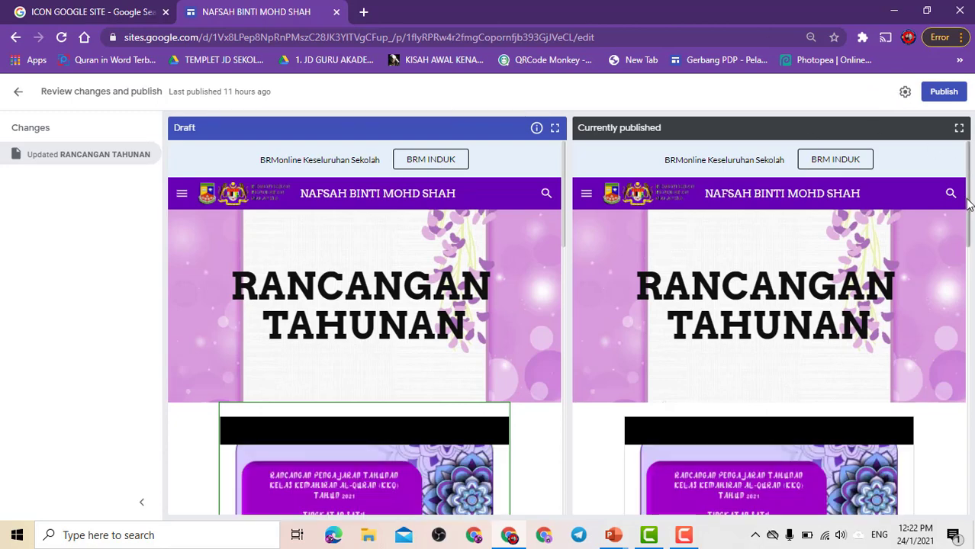
pyautogui.moveTo(969, 203)
pyautogui.mouseDown()
pyautogui.moveTo(968, 241)
pyautogui.moveTo(970, 202)
pyautogui.mouseUp()
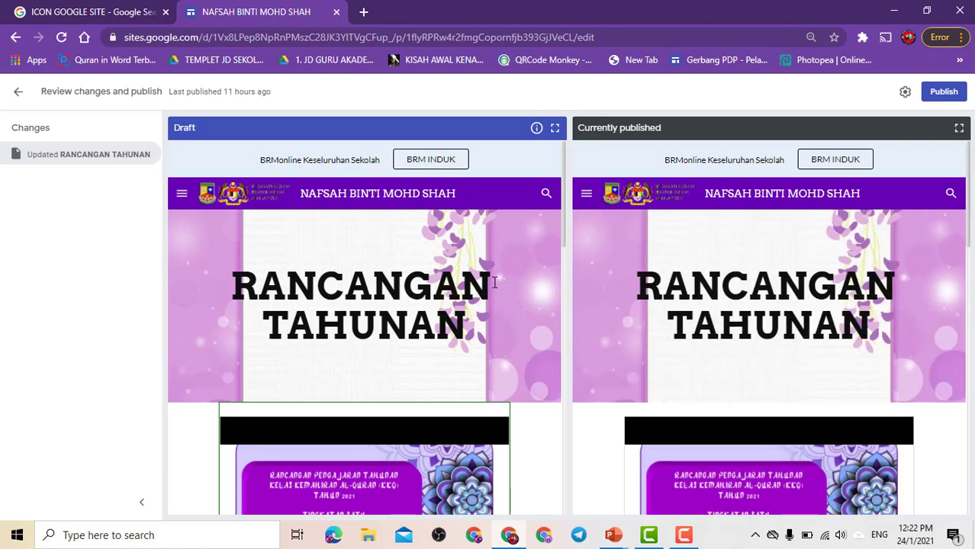
pyautogui.moveTo(563, 215)
pyautogui.mouseDown()
pyautogui.moveTo(547, 348)
pyautogui.moveTo(546, 211)
pyautogui.mouseUp()
pyautogui.moveTo(563, 231)
pyautogui.mouseDown()
pyautogui.moveTo(563, 285)
pyautogui.moveTo(564, 235)
pyautogui.mouseUp()
pyautogui.moveTo(969, 232); pyautogui.dragTo(971, 210)
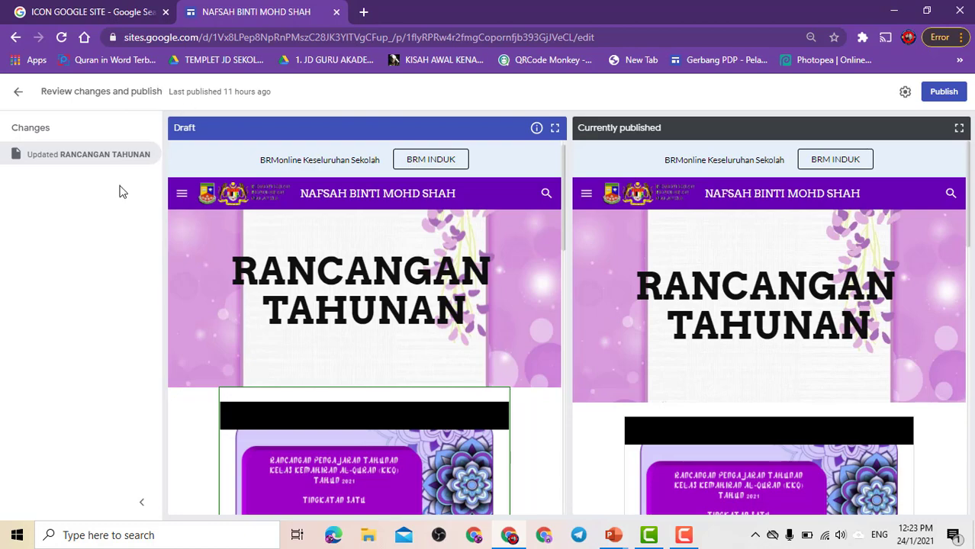
pyautogui.click(17, 93)
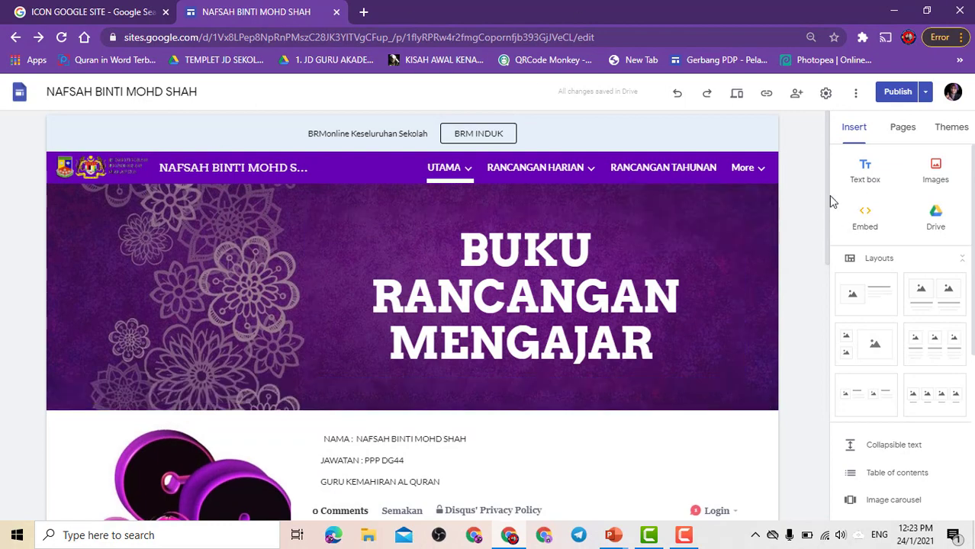
pyautogui.moveTo(827, 200)
pyautogui.mouseDown()
pyautogui.moveTo(822, 396)
pyautogui.moveTo(826, 188)
pyautogui.mouseUp()
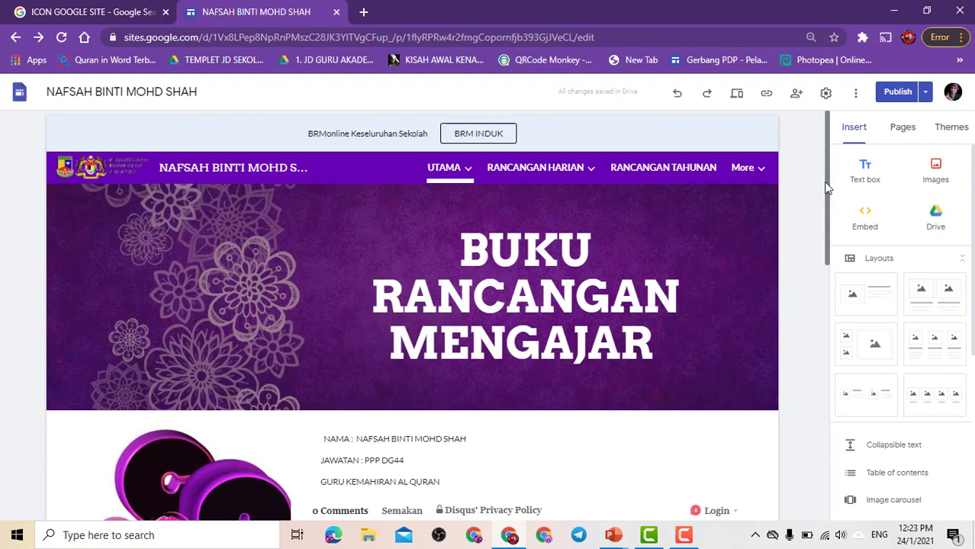
pyautogui.moveTo(825, 183)
pyautogui.mouseDown()
pyautogui.moveTo(820, 242)
pyautogui.moveTo(832, 187)
pyautogui.mouseUp()
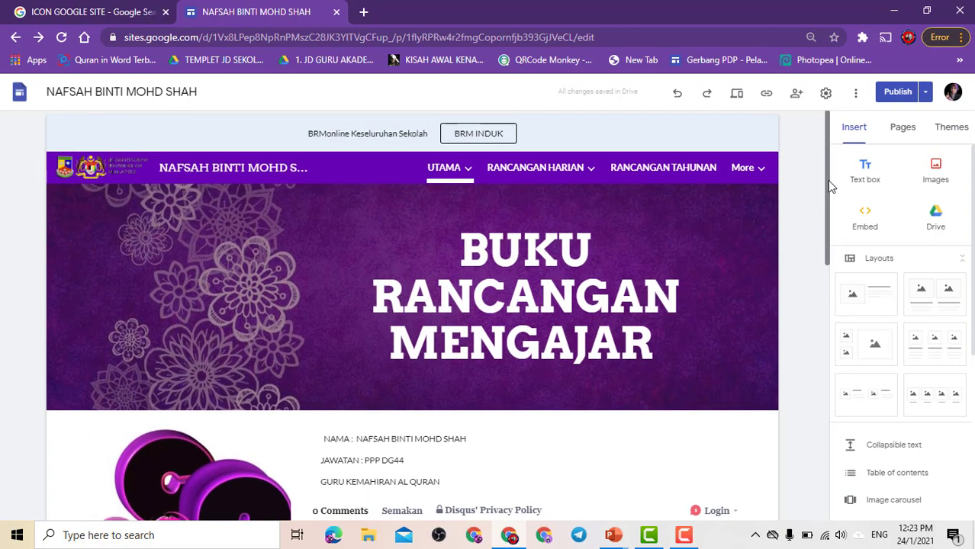